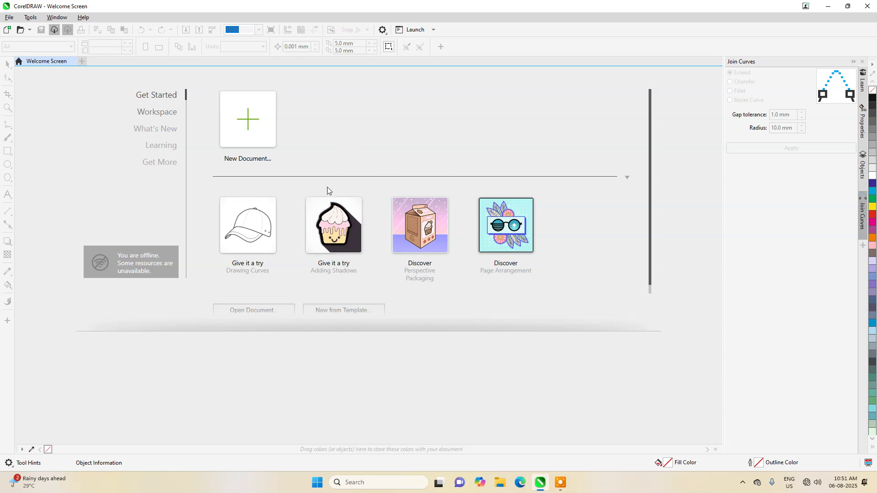
- Start a new document with the Letter preset (8.5 × 11 in)
click(246, 122)
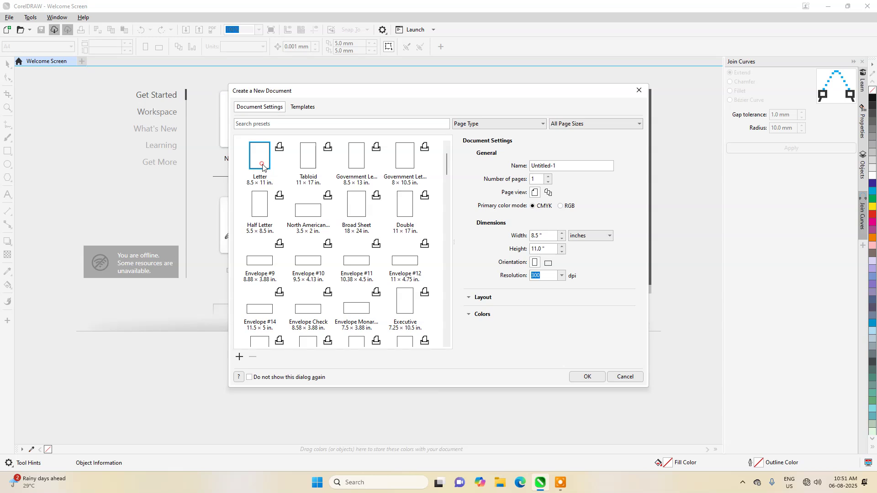
click(588, 377)
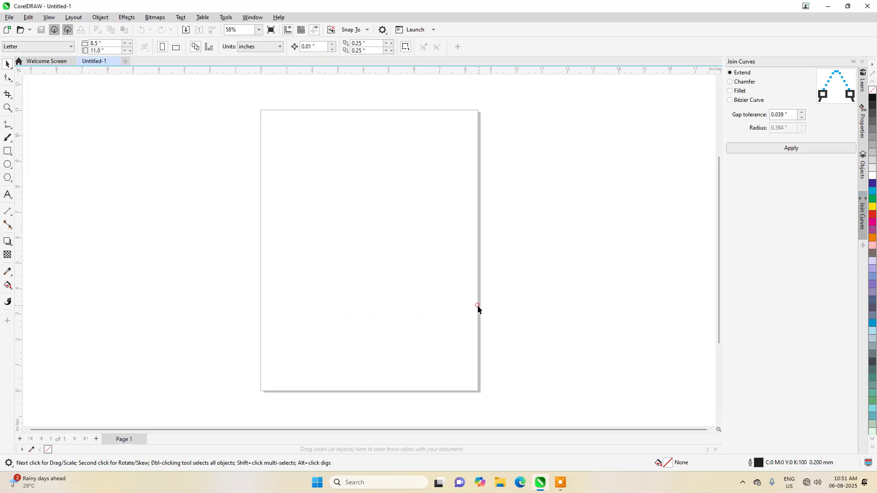
- Draw a circle near the page's upper left and place an overlapping copy to its right
drag(307, 163, 399, 324)
click(8, 166)
click(44, 165)
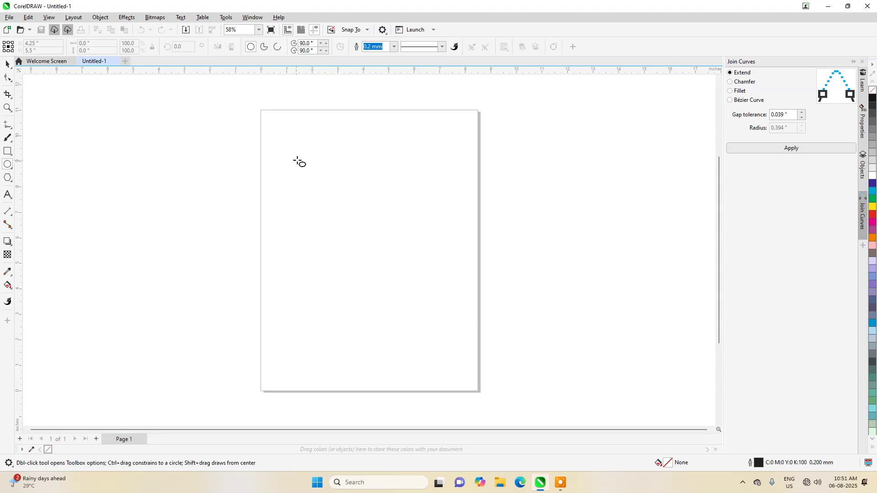
drag(306, 143, 340, 210)
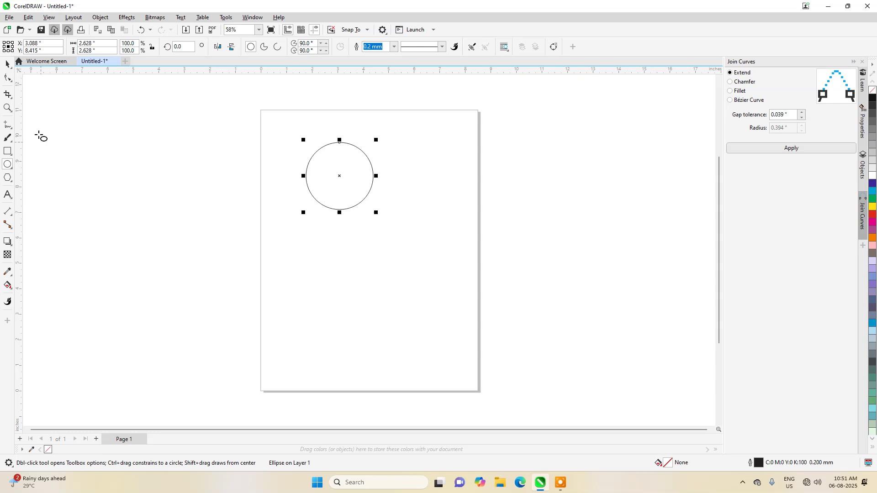
click(8, 67)
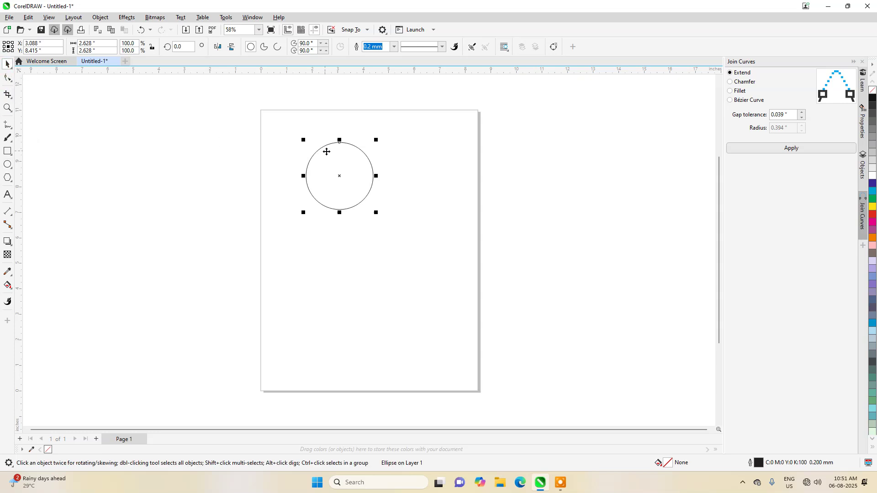
drag(359, 163, 335, 170)
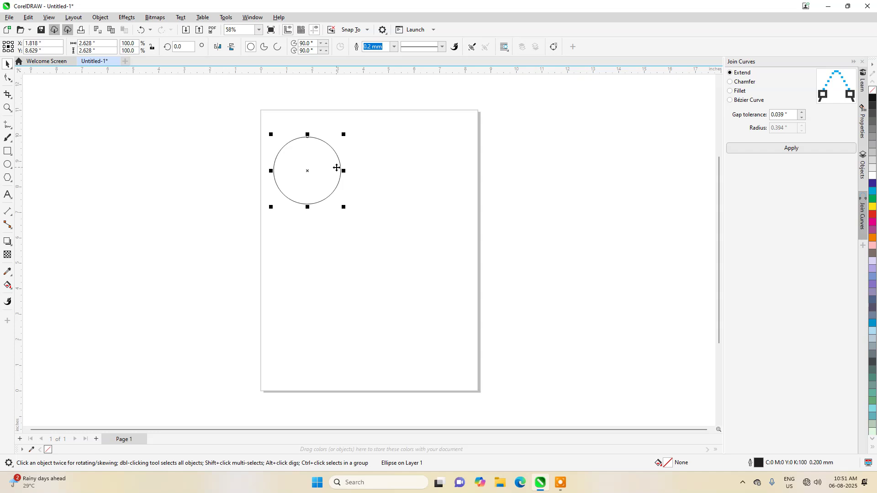
drag(337, 167, 365, 186)
- Select both overlapping circles and intersect them into a lens shape
click(410, 200)
click(335, 156)
drag(248, 131, 445, 222)
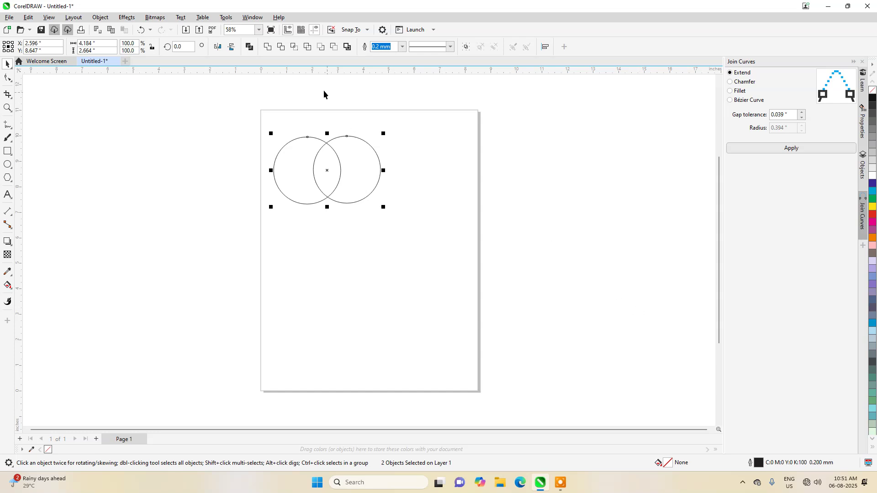
click(294, 46)
- Pull the two original circles away from the lens, delete them, and select the lens
click(382, 195)
click(369, 178)
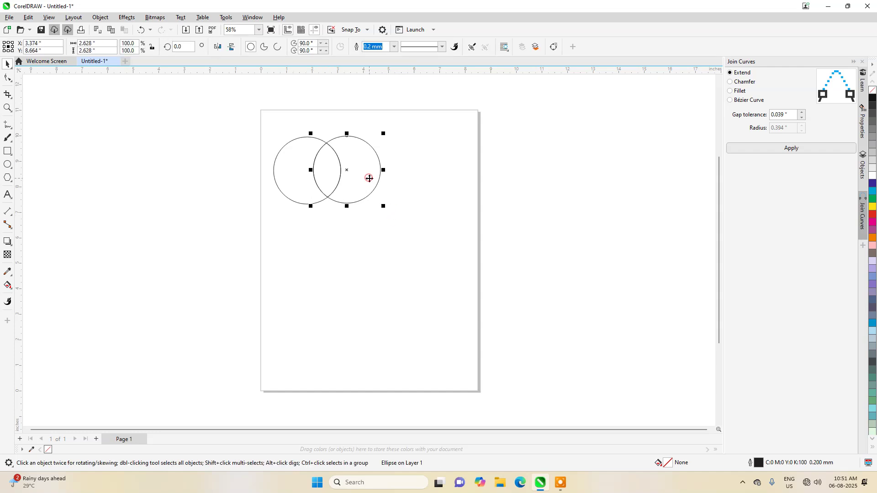
drag(369, 178, 426, 184)
drag(286, 192, 179, 217)
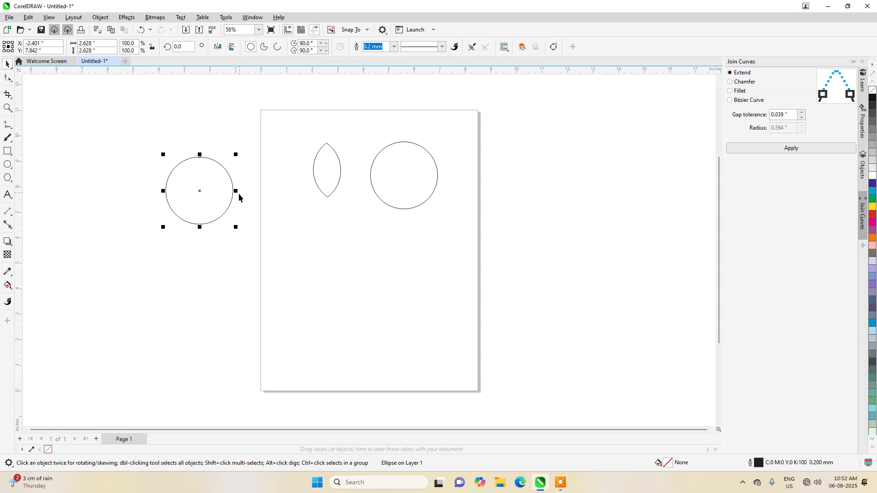
key(Delete)
click(406, 209)
key(Delete)
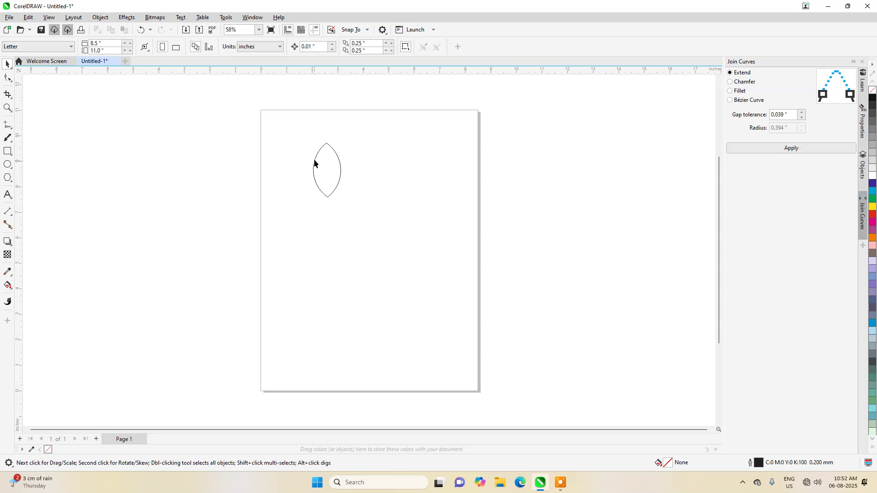
drag(409, 257, 409, 256)
- Move the lens right, fill it dark blue, and set its outline width to 4.0 mm
drag(336, 184, 382, 217)
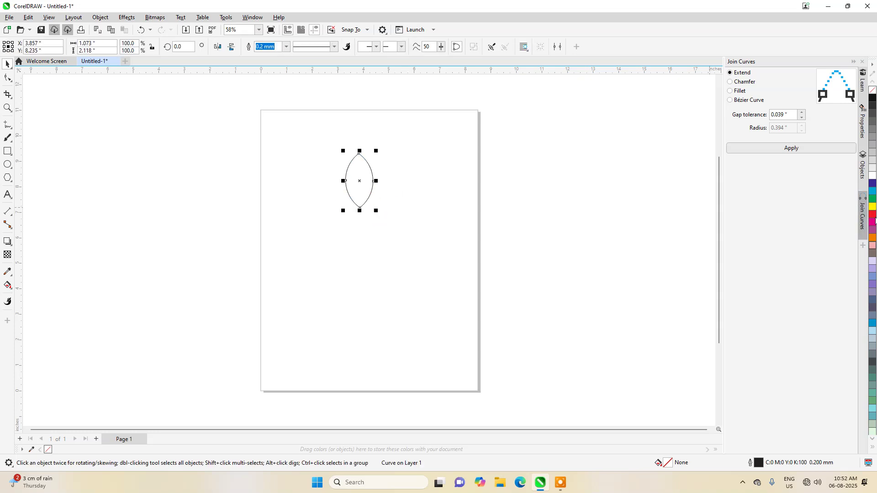
click(872, 185)
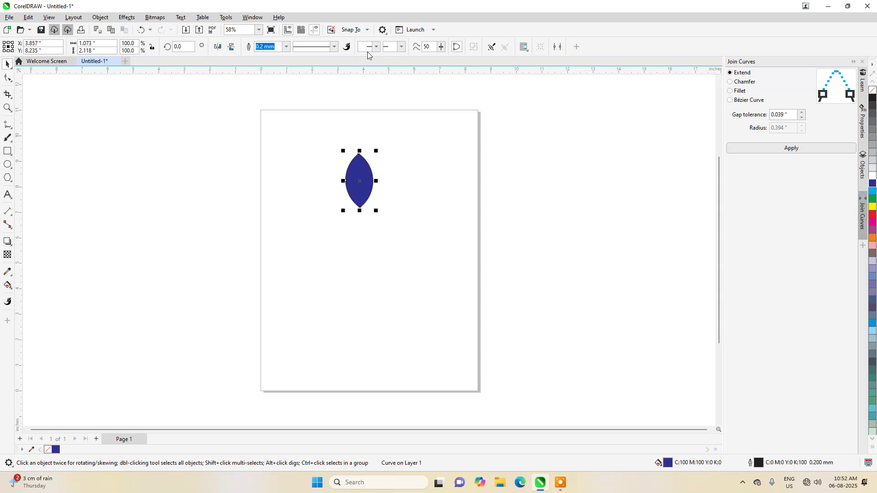
click(334, 48)
click(335, 49)
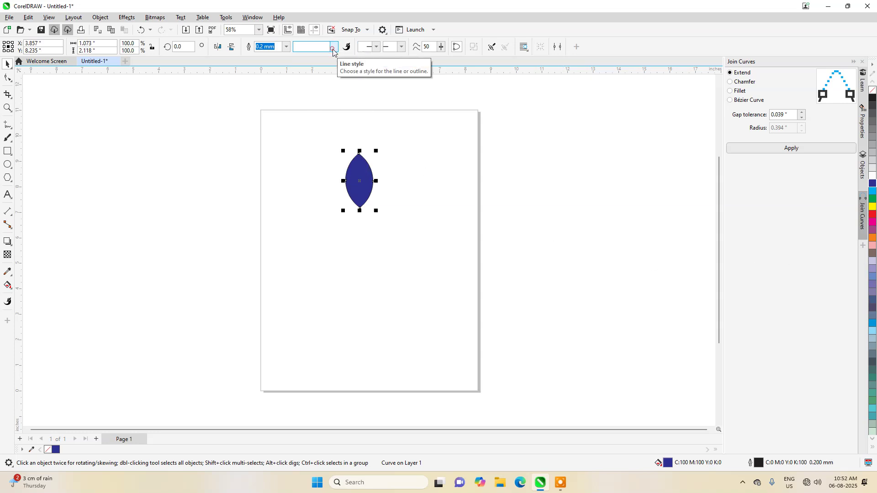
click(285, 47)
click(285, 47)
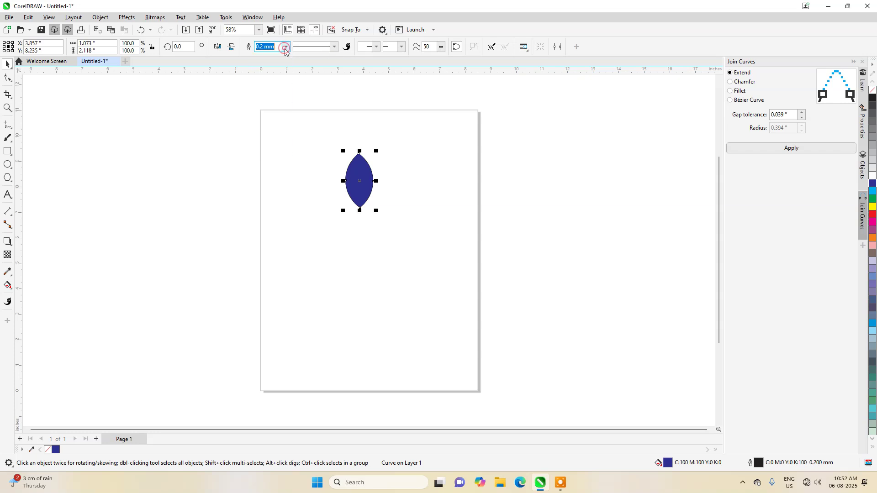
click(286, 47)
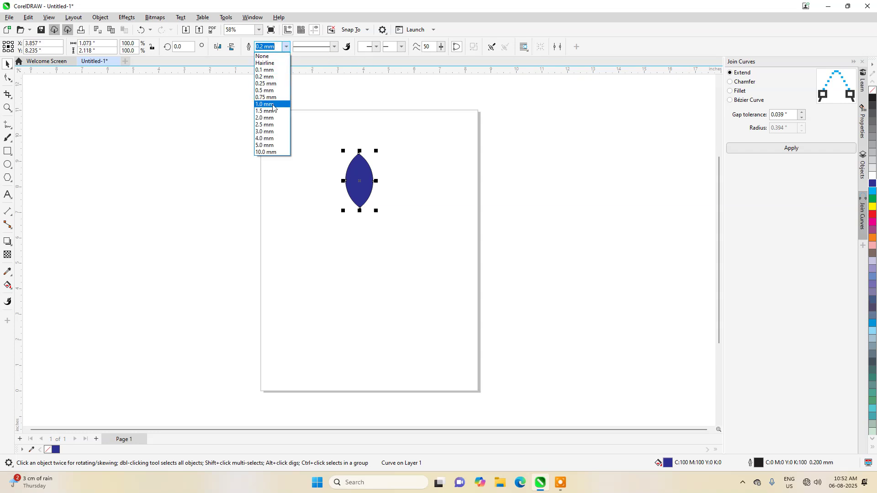
click(274, 97)
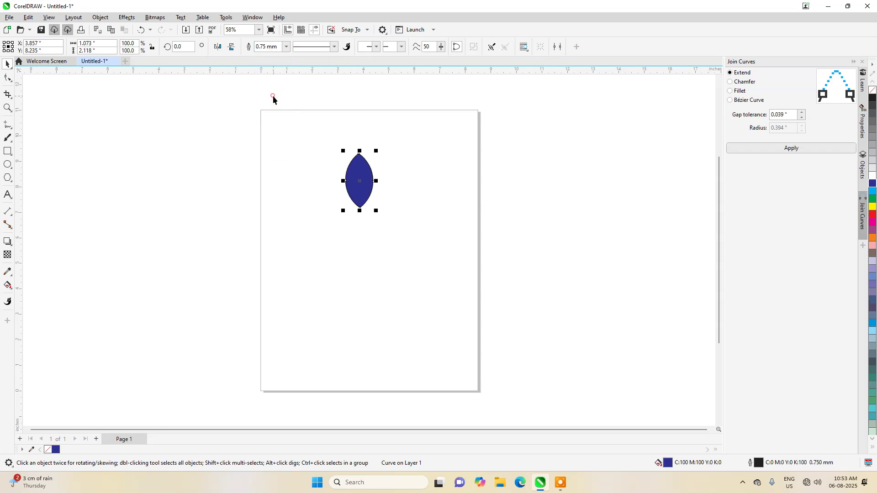
click(286, 47)
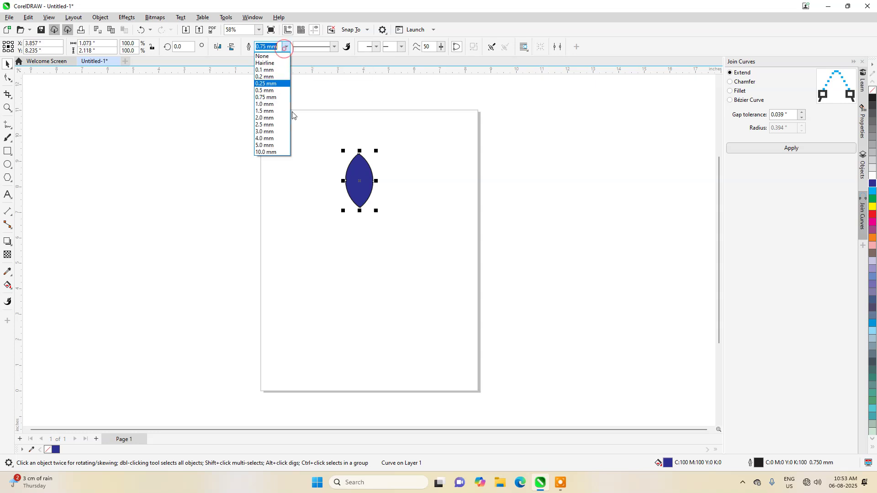
click(273, 140)
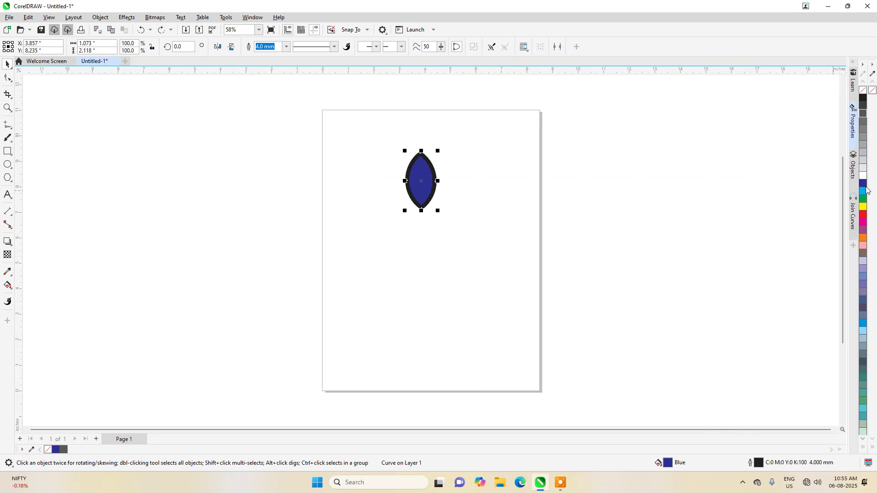
- Set the petal's outline colour to green (C58 M0 Y59 K0) in the Properties docker
click(851, 130)
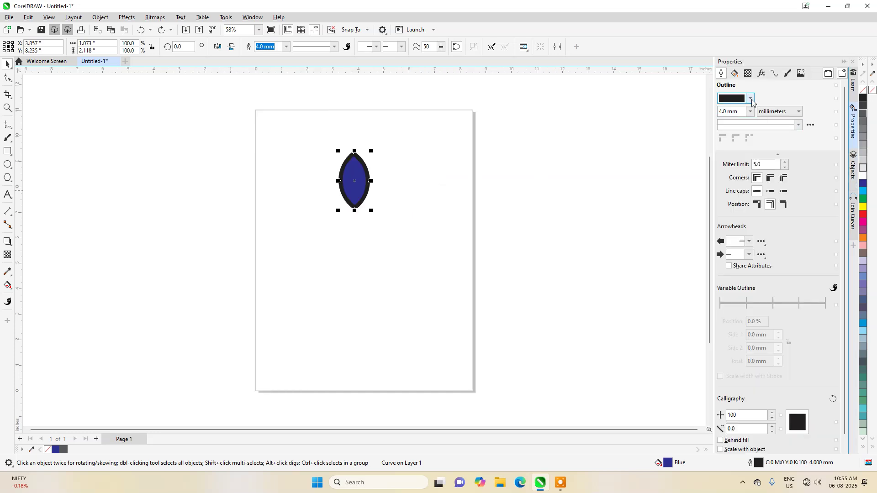
click(751, 99)
drag(757, 171, 779, 142)
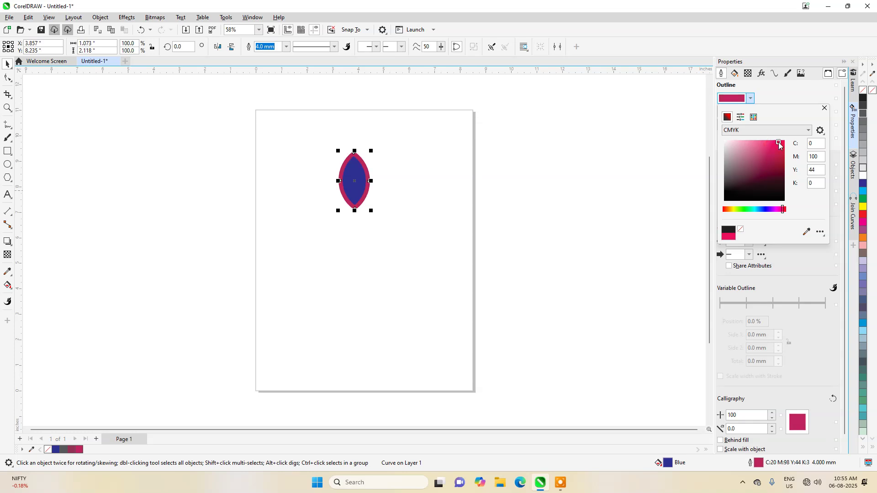
click(750, 209)
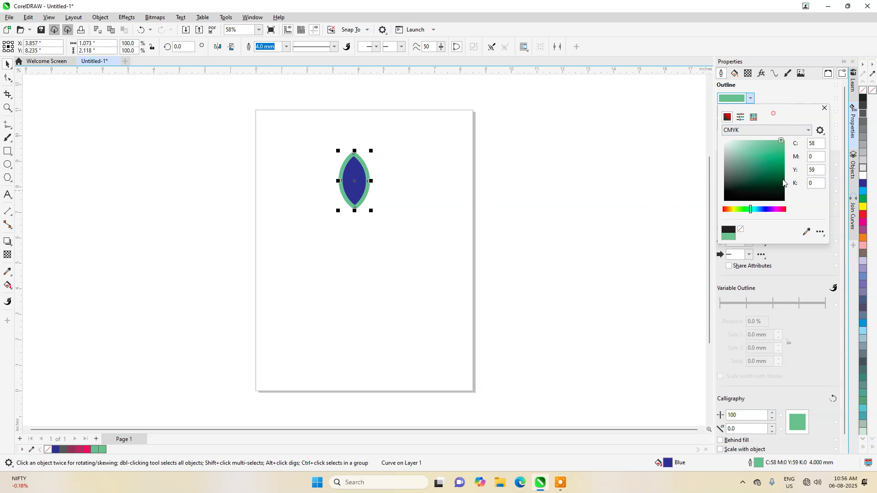
click(677, 272)
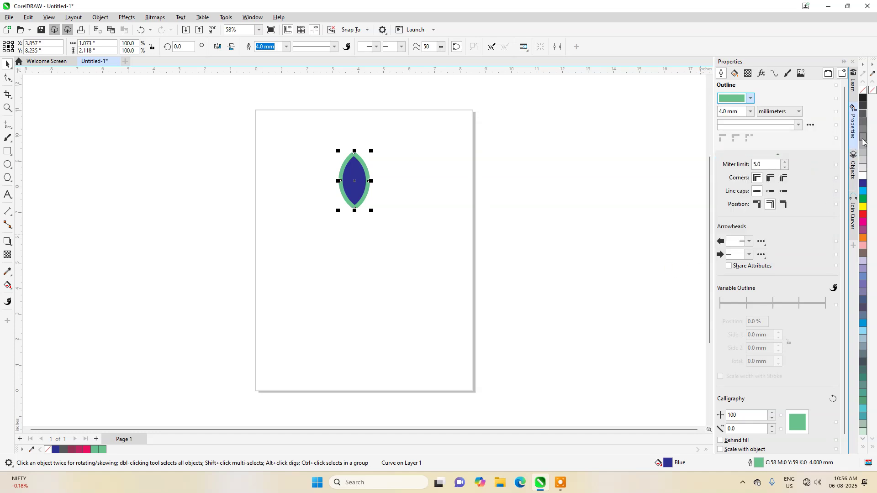
click(852, 124)
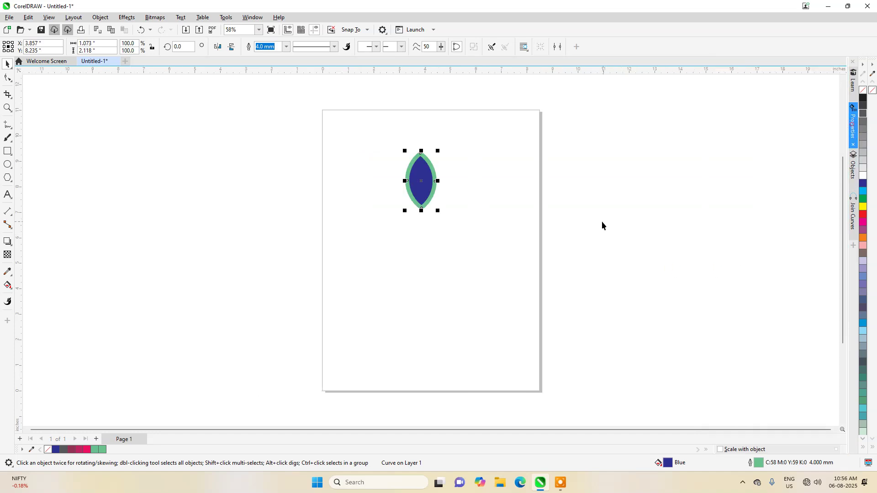
click(474, 208)
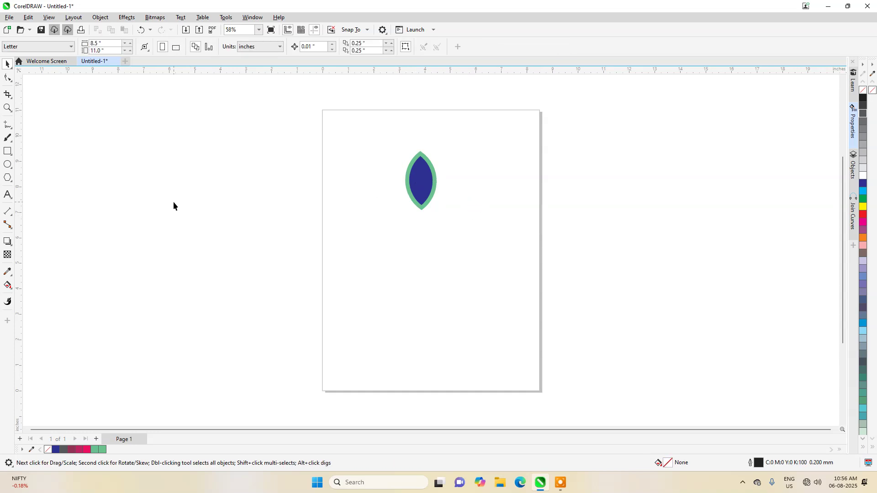
- Draw a small circle below the petal and select it
click(8, 165)
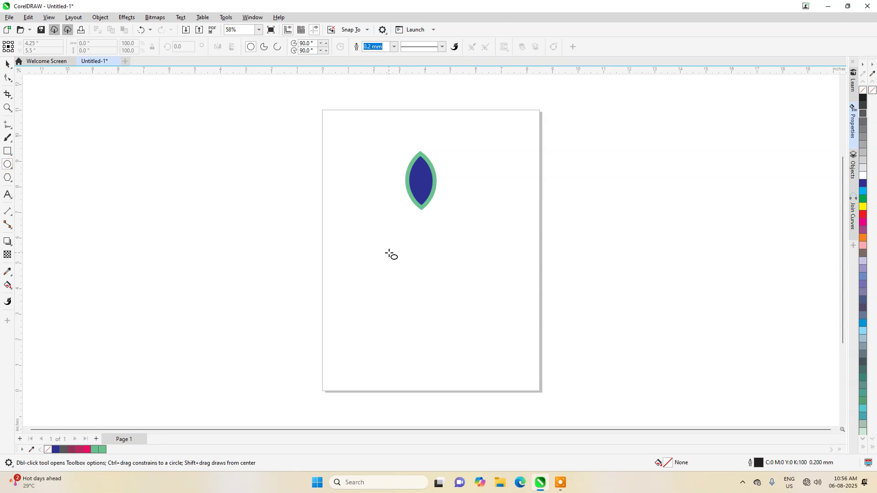
drag(395, 243, 416, 273)
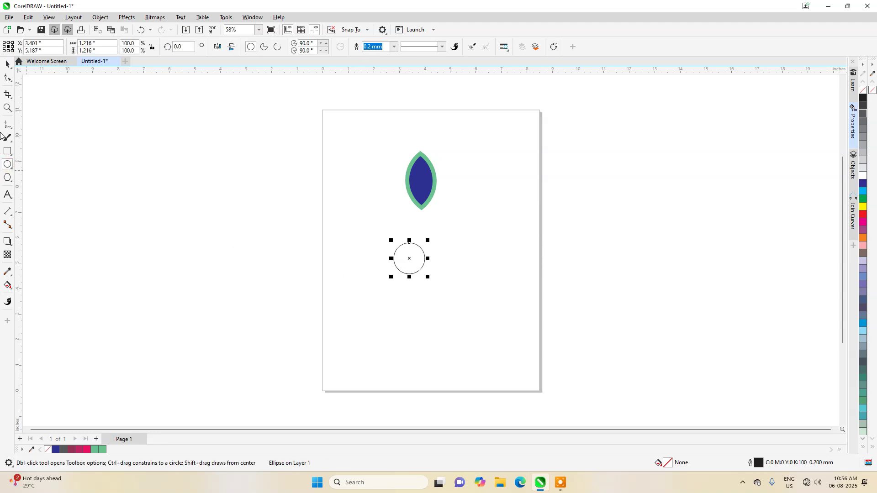
click(8, 64)
click(419, 248)
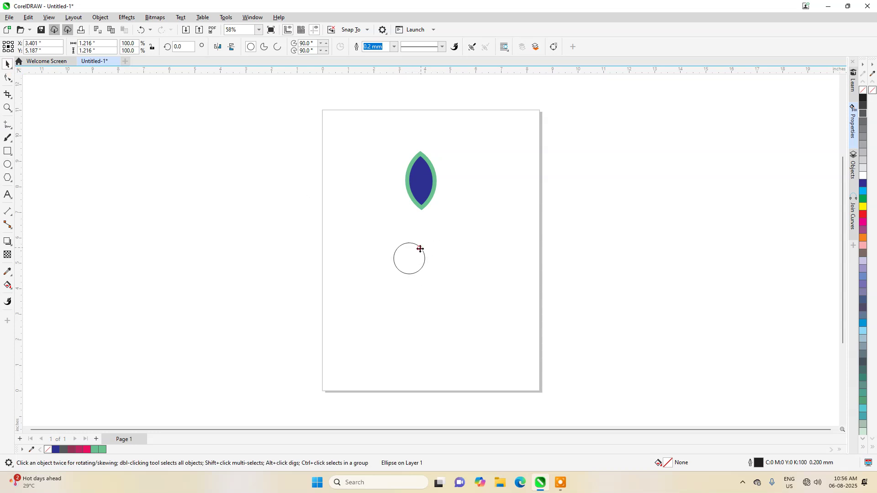
click(414, 256)
click(416, 267)
click(454, 253)
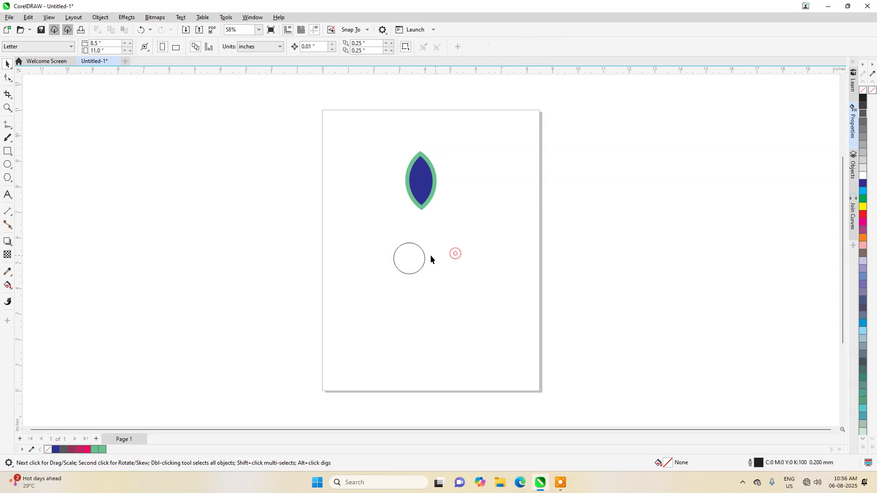
click(423, 254)
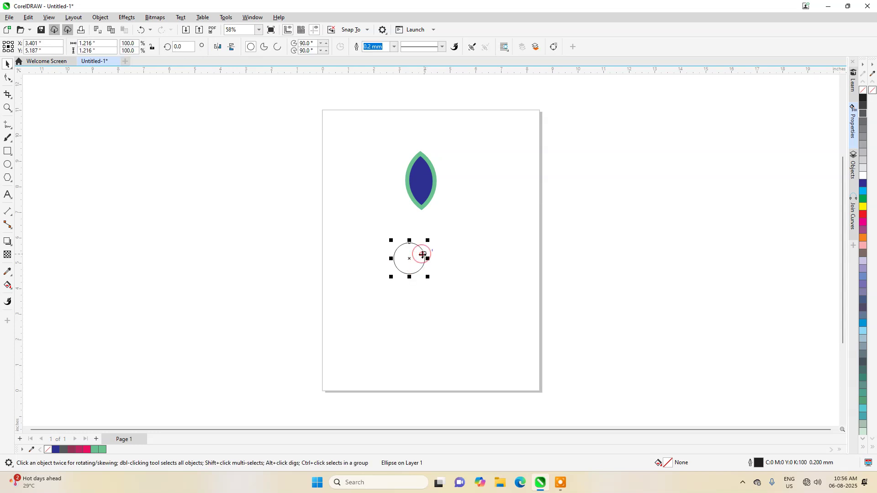
- Fill the circle dark blue (C100 M100 Y0 K0) and move it up beneath the petal's tip
click(864, 184)
click(517, 264)
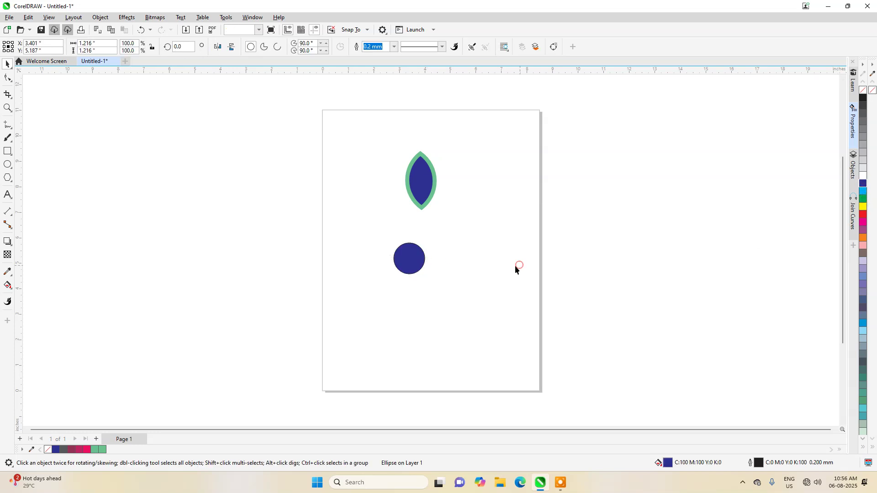
drag(417, 256, 430, 232)
click(479, 244)
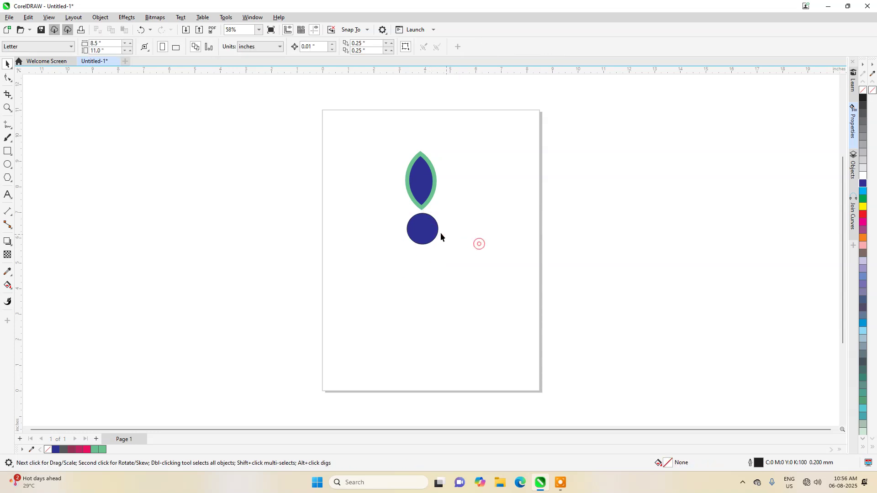
click(431, 229)
- Give the circle a 5.0 mm outline and eyedrop the petal's green outline colour onto it
click(394, 46)
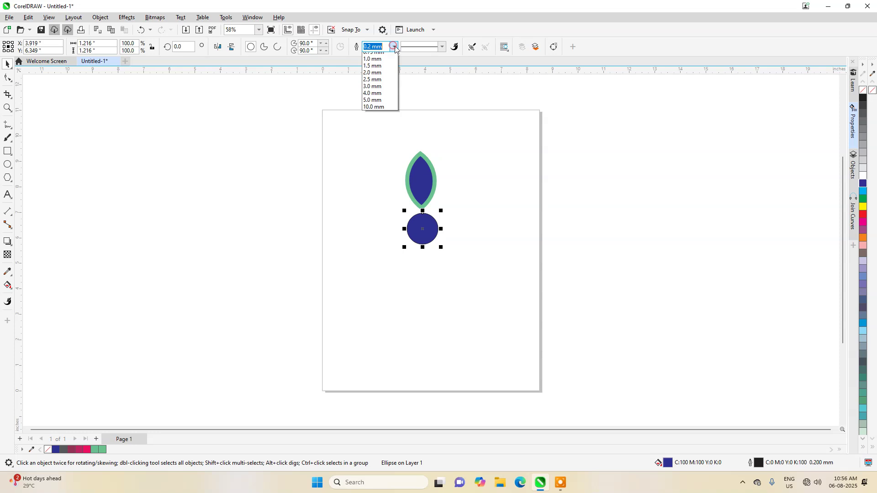
click(379, 146)
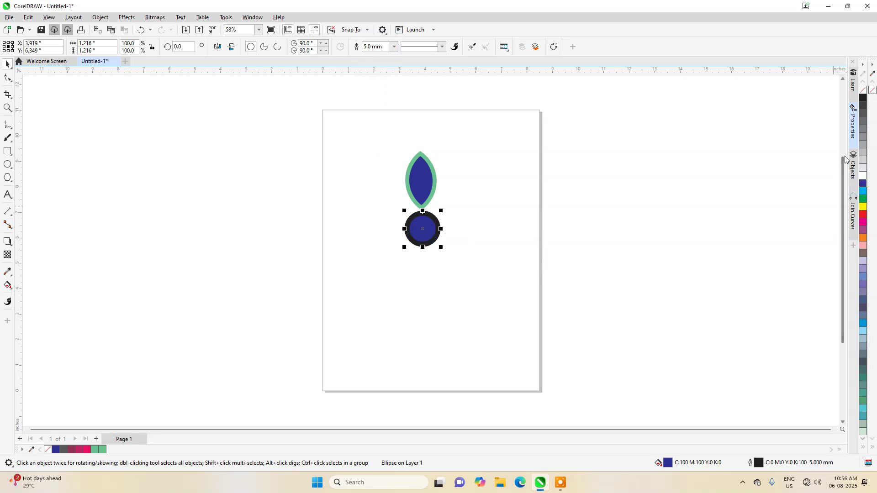
click(852, 145)
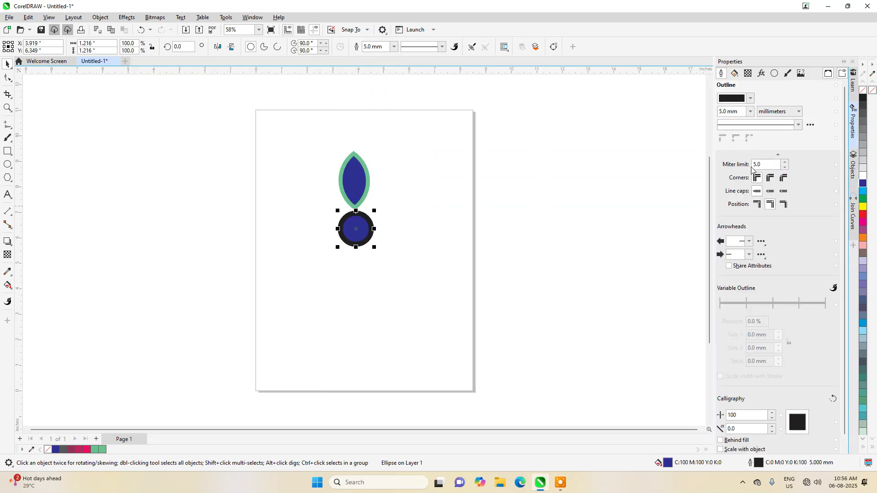
click(751, 99)
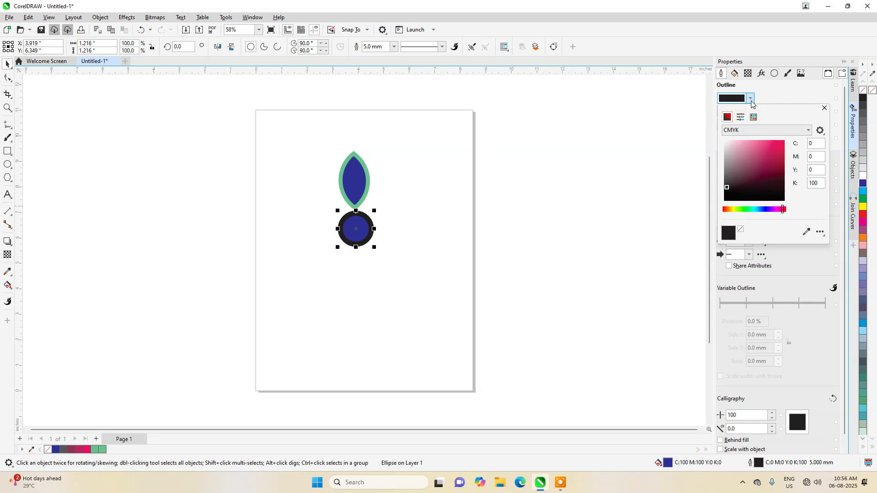
click(807, 232)
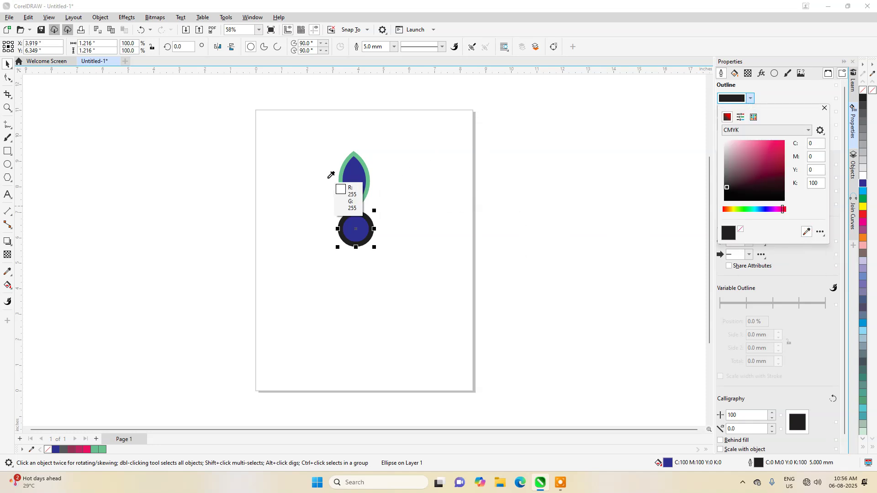
click(342, 165)
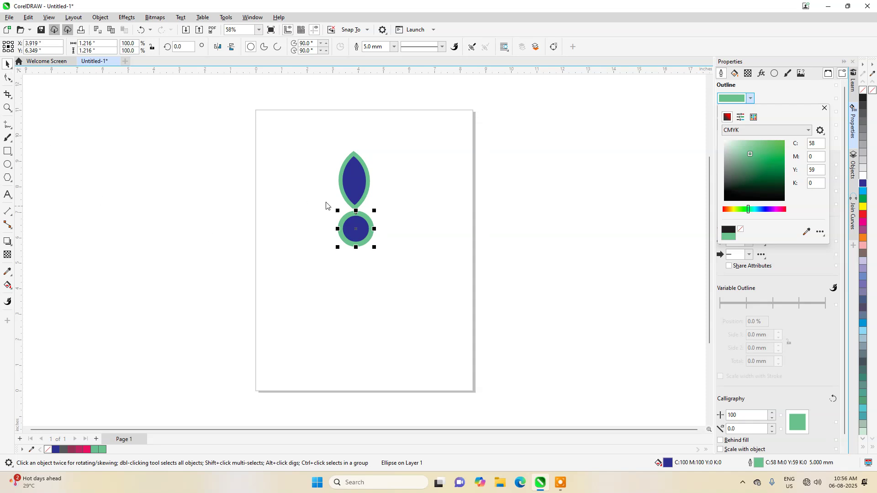
click(415, 212)
click(369, 254)
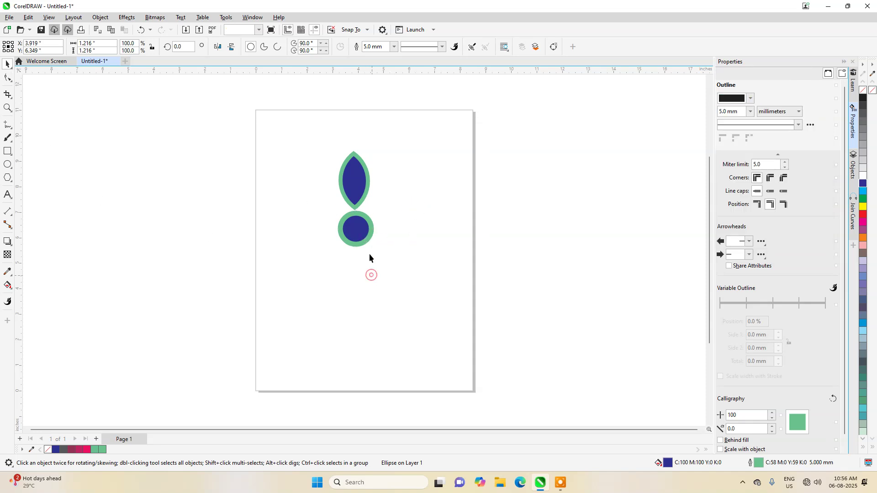
click(358, 228)
- Put the petal's rotation centre on the circle's centre and swing the petal around it
click(422, 222)
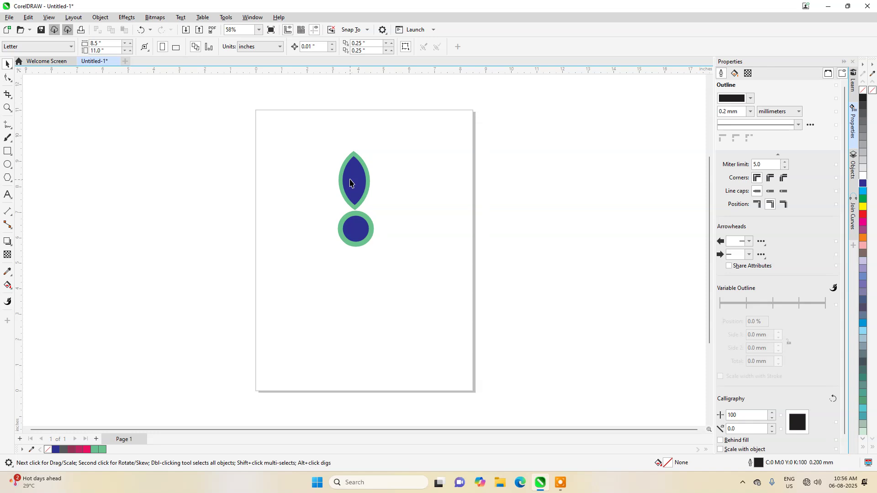
click(352, 180)
click(353, 181)
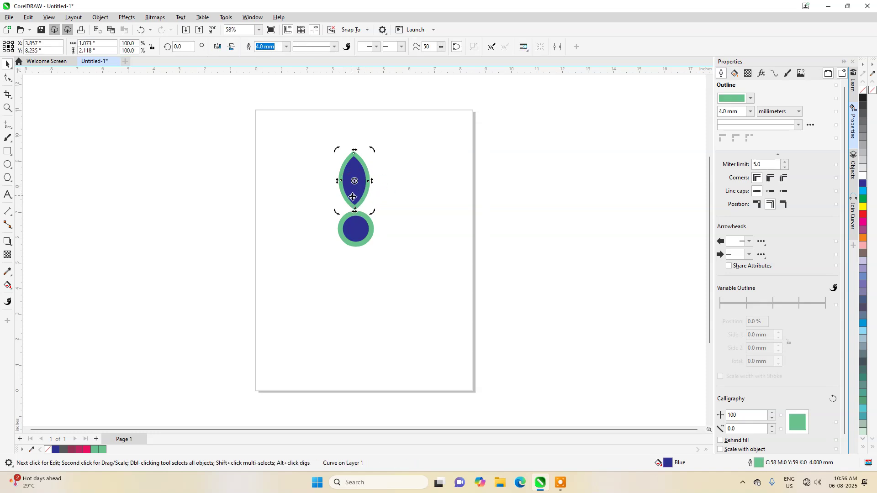
drag(354, 180, 356, 229)
mouse_move(355, 230)
mouse_down()
mouse_move(354, 182)
mouse_move(356, 229)
mouse_up()
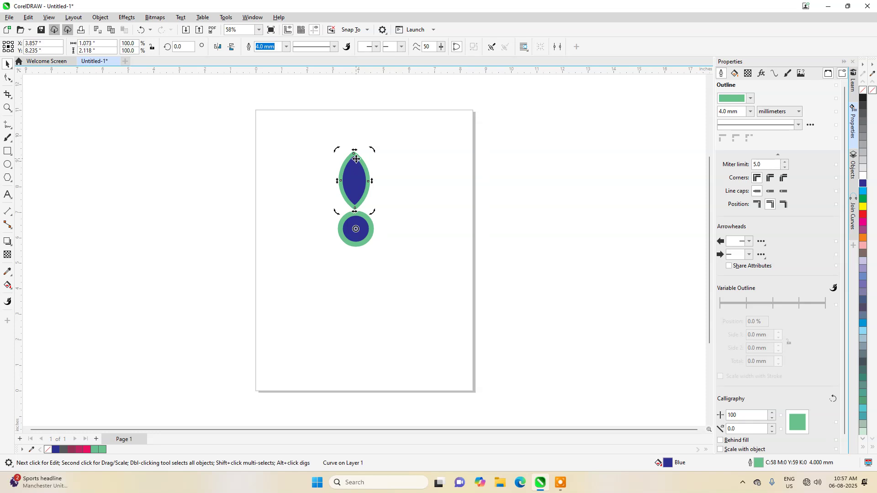
drag(357, 159, 385, 190)
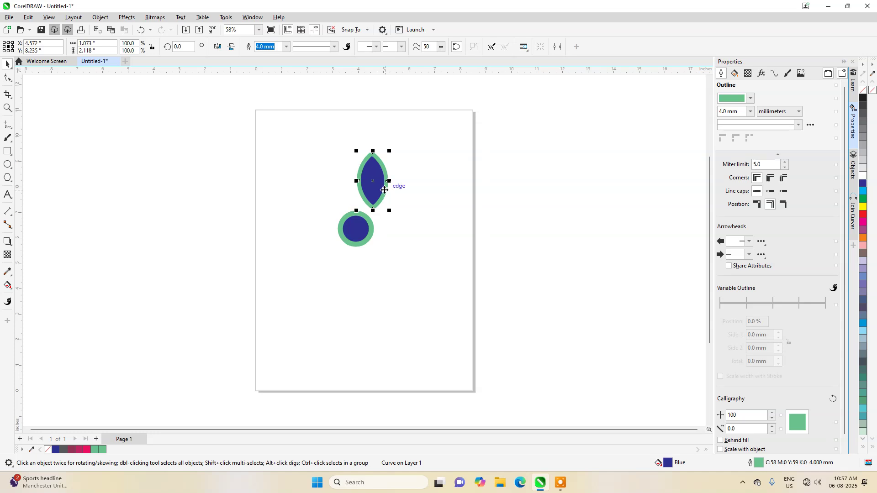
key(ctrl+z)
click(359, 166)
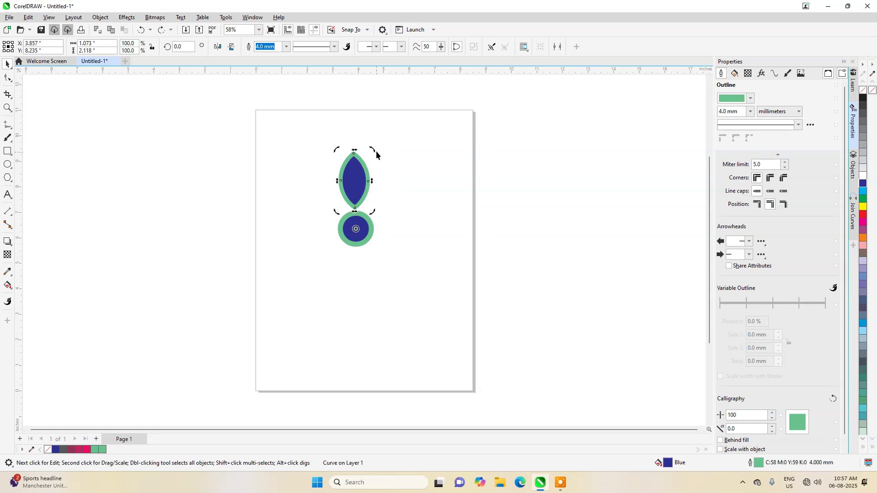
drag(373, 149, 402, 189)
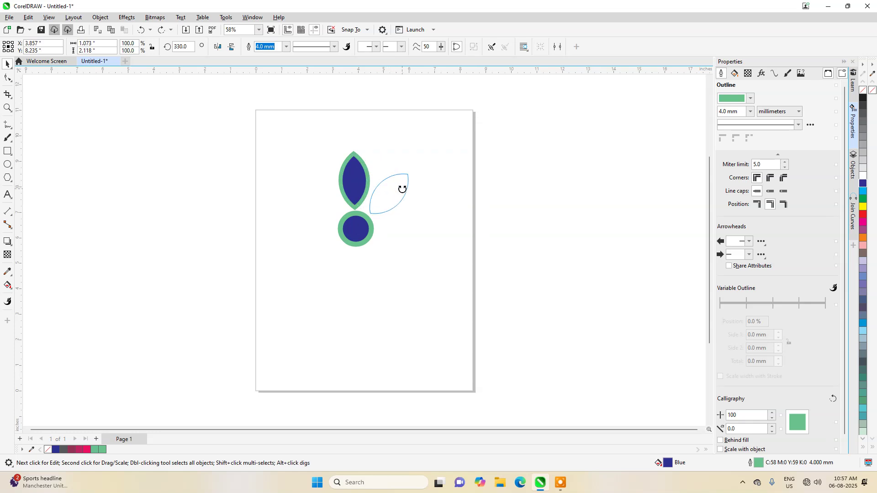
- Drop a rotated petal copy, then repeat it with Ctrl+R until eight petals ring the circle
drag(402, 189, 402, 189)
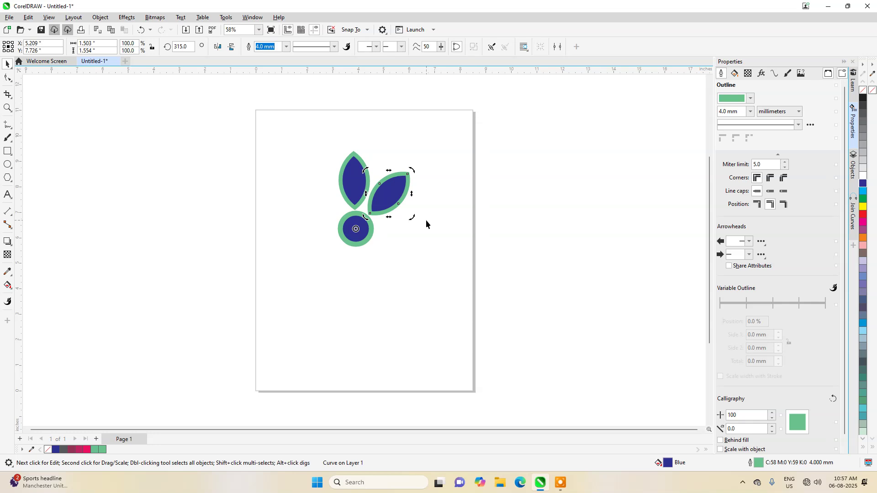
key(ctrl+r)
key(ctrl+r)
key(ctrl+r)
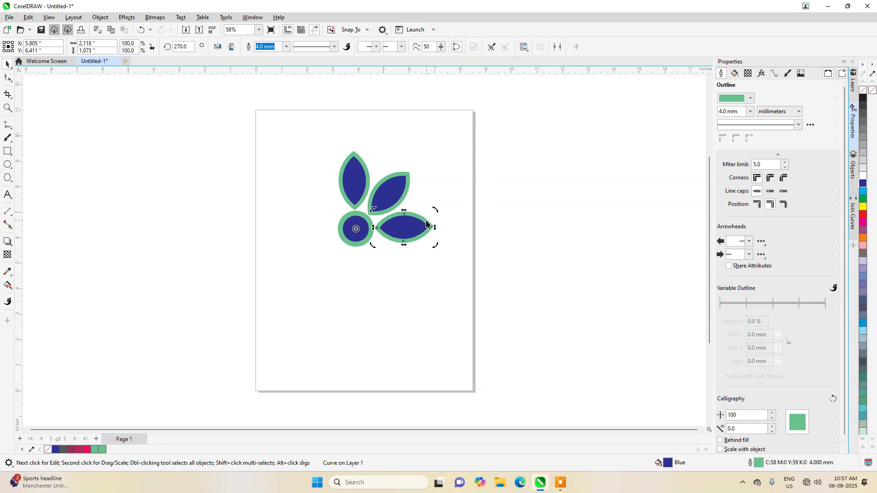
key(ctrl+r)
key(ctrl+r)
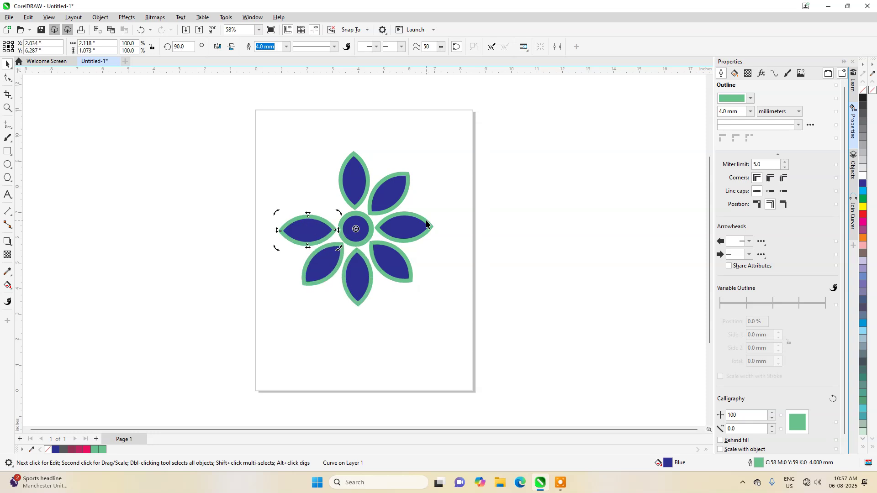
key(ctrl+r)
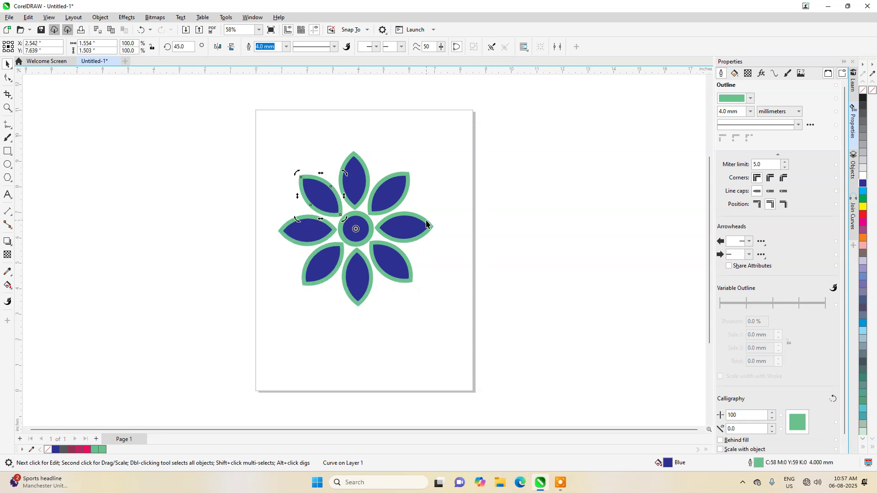
key(Escape)
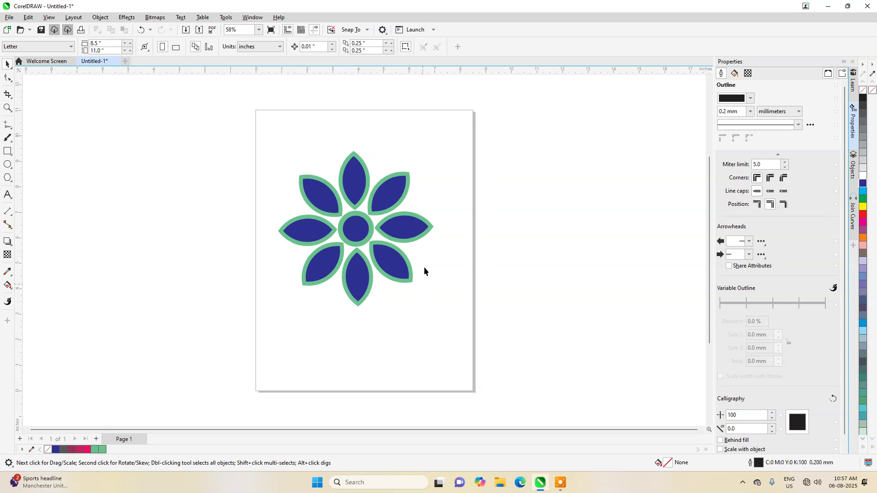
- Select all nine flower pieces and combine them into one object with Ctrl+L
drag(252, 133, 451, 317)
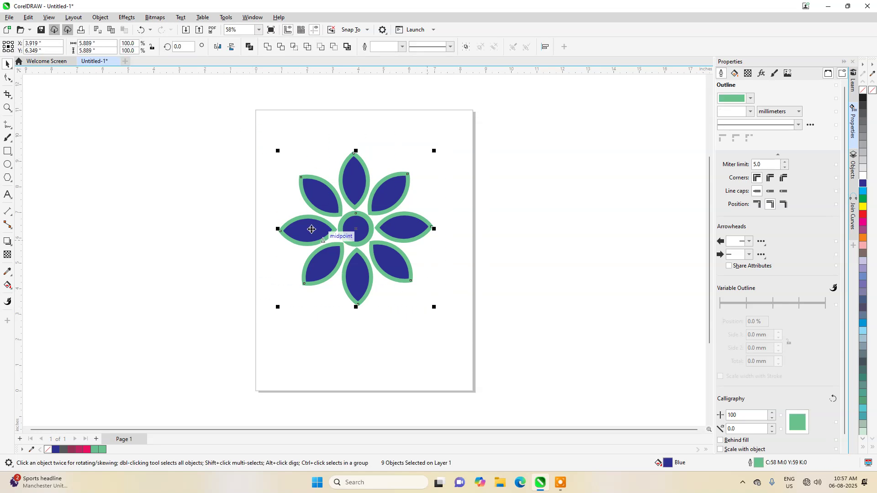
drag(233, 151, 451, 329)
key(ctrl+l)
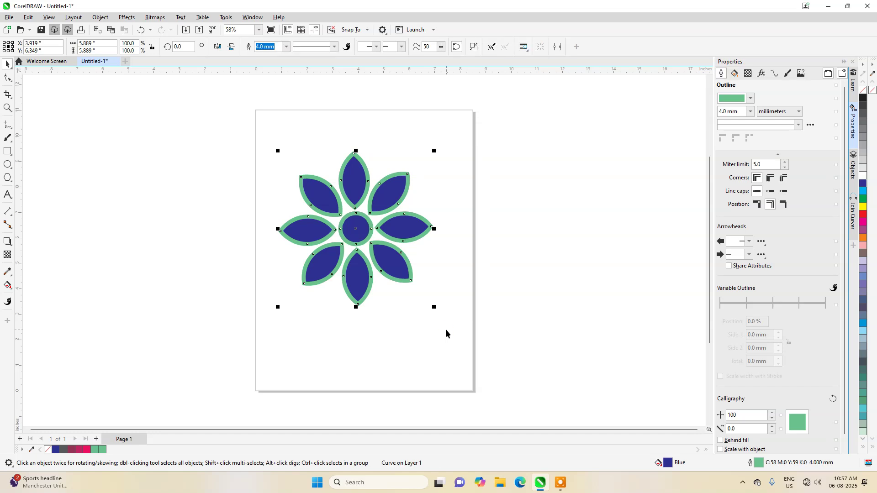
- Scale the flower down to 58.4% and move it to the page's top-left corner
click(381, 262)
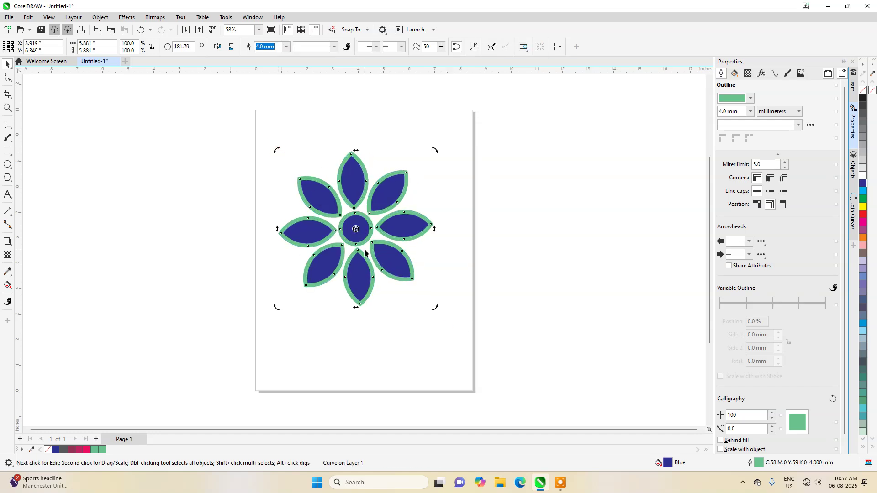
key(Escape)
drag(376, 205, 454, 193)
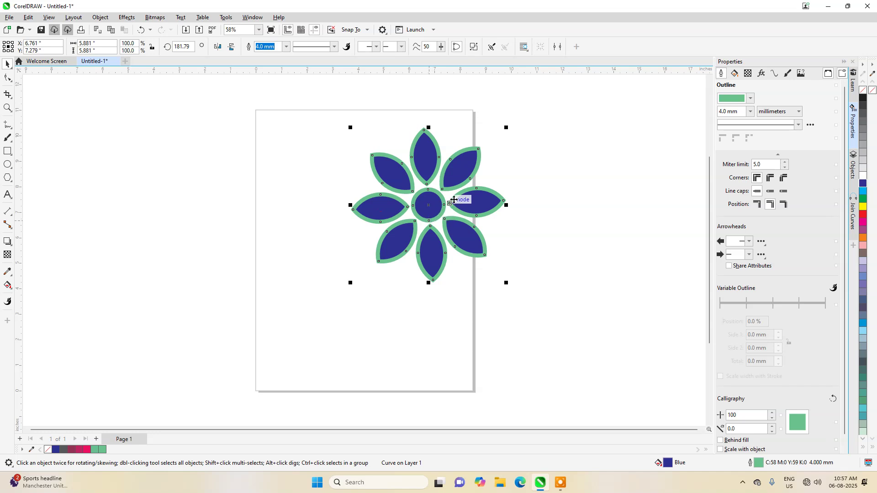
mouse_move(506, 125)
mouse_down()
mouse_move(457, 178)
mouse_move(503, 143)
mouse_move(497, 139)
mouse_up()
click(513, 226)
click(445, 208)
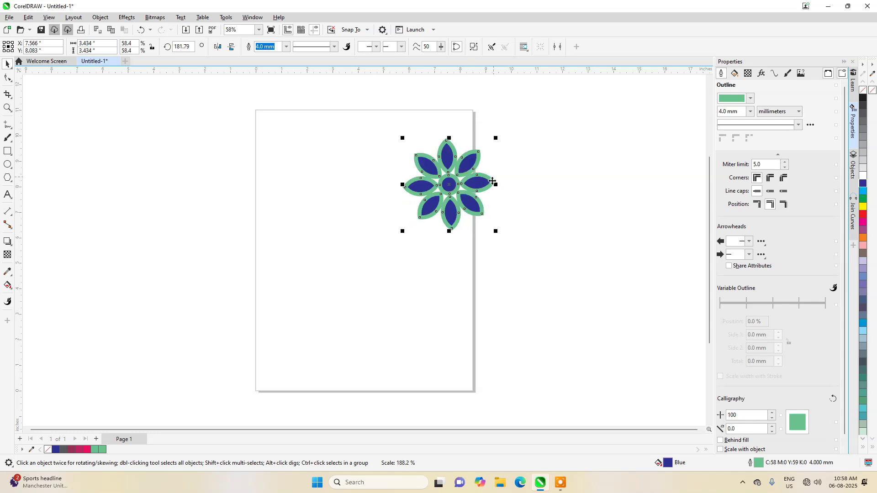
drag(477, 187, 316, 152)
- Place a copy of the flower to its right and repeat with Ctrl+R for a third
click(349, 218)
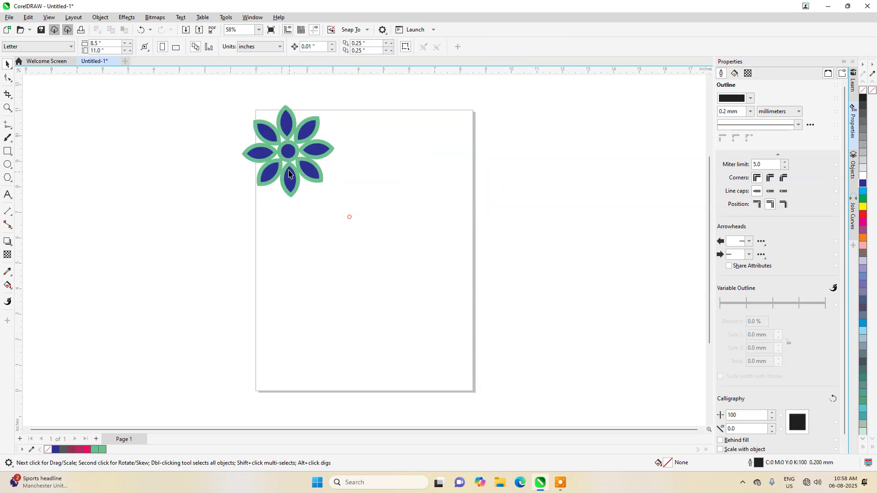
click(303, 176)
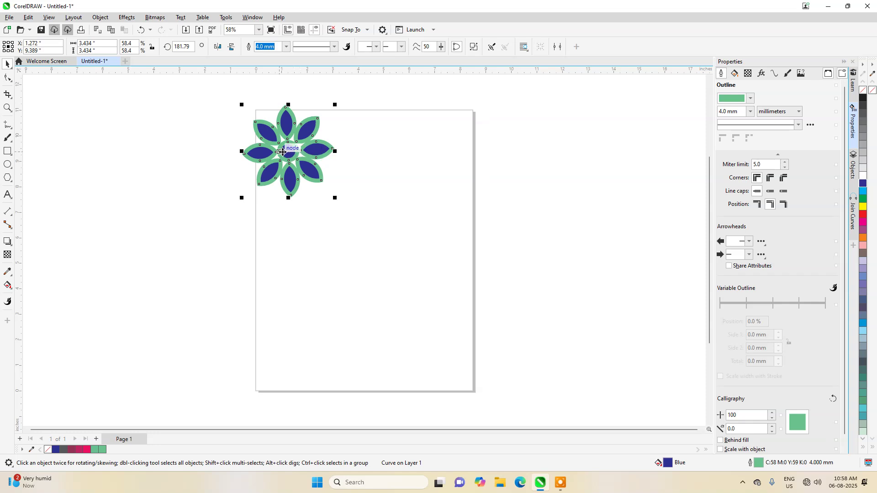
drag(285, 150, 376, 153)
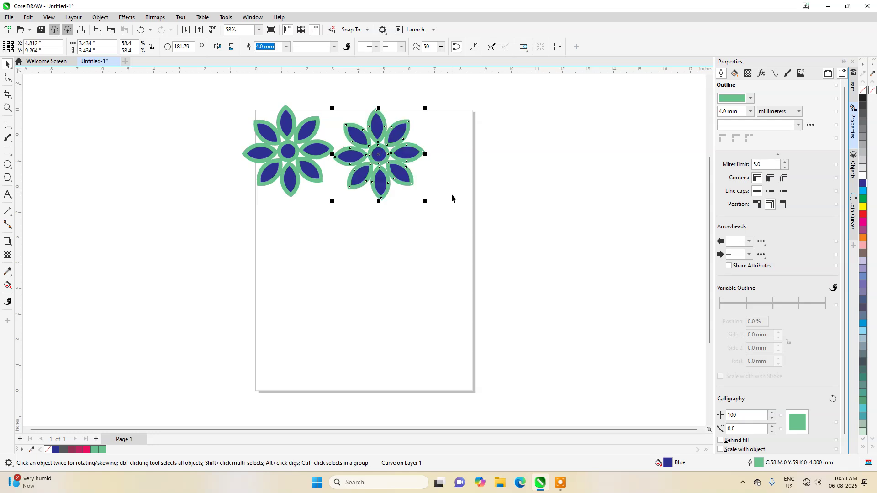
key(ctrl+r)
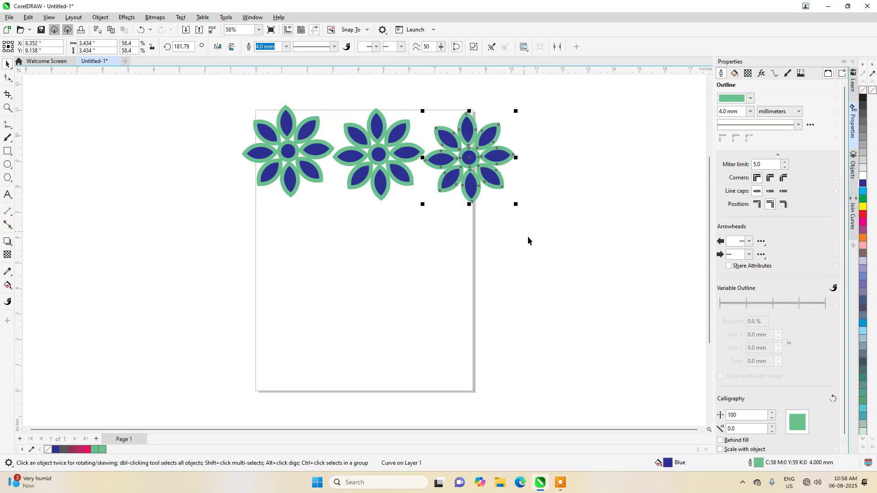
- Raise the third flower slightly and nudge the left flower left and down
drag(568, 218, 193, 123)
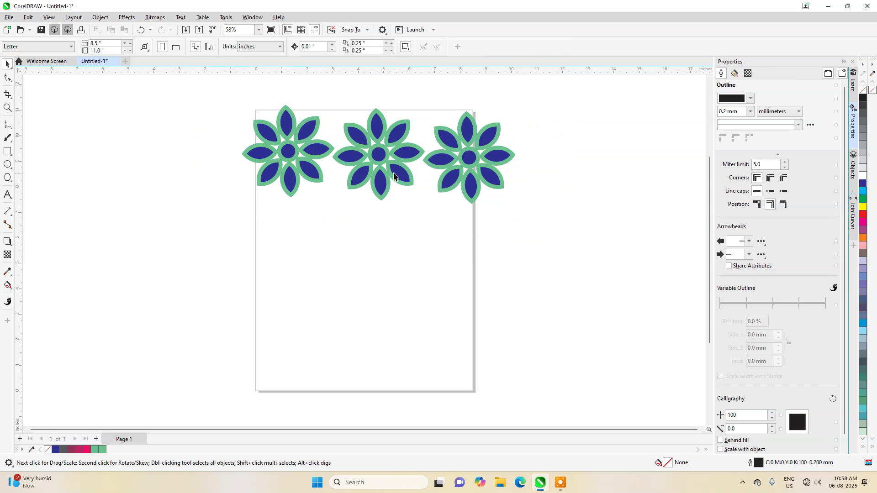
click(476, 174)
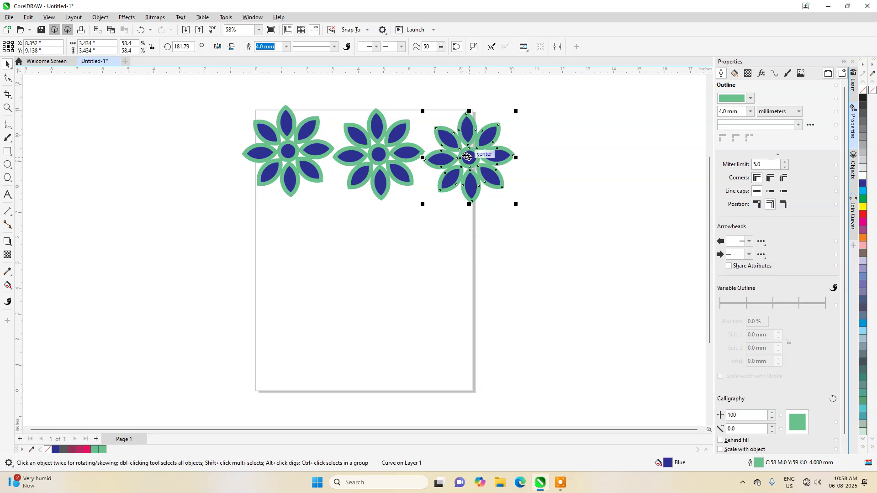
drag(466, 156, 467, 148)
click(415, 199)
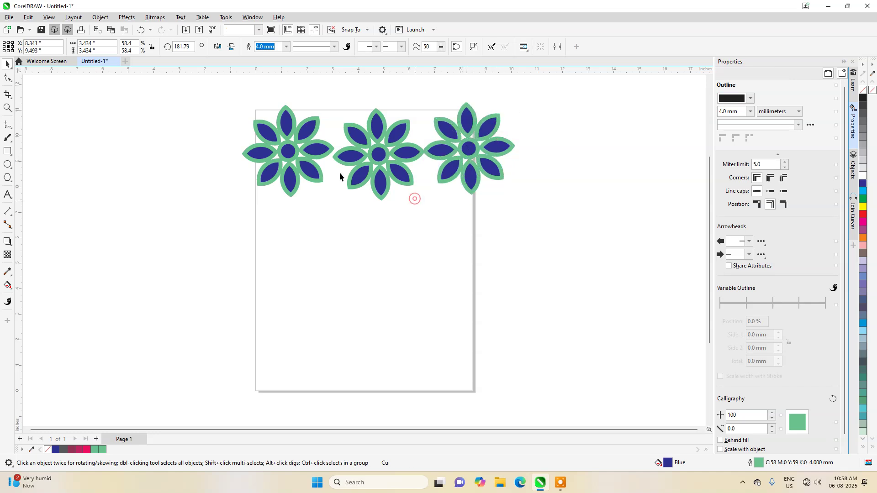
drag(312, 165, 305, 173)
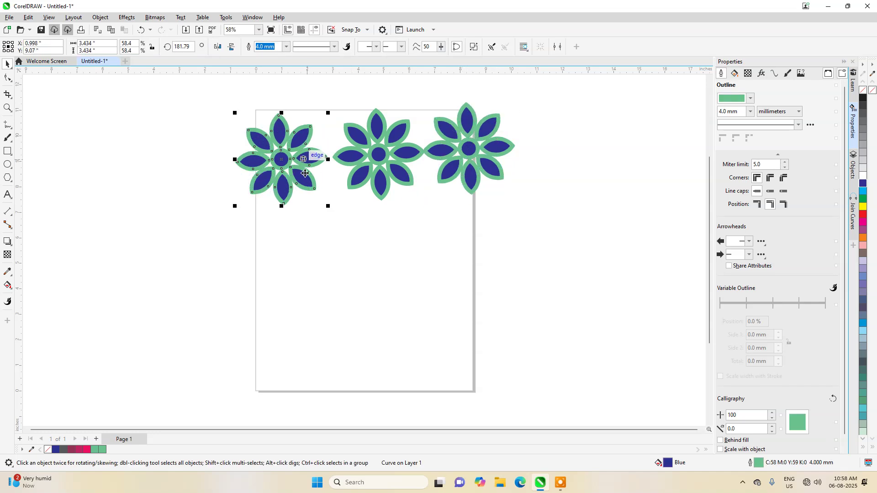
click(409, 217)
- Shift the middle flower into line and check the positions of all three flowers
click(386, 164)
drag(386, 164, 388, 175)
click(427, 215)
click(391, 173)
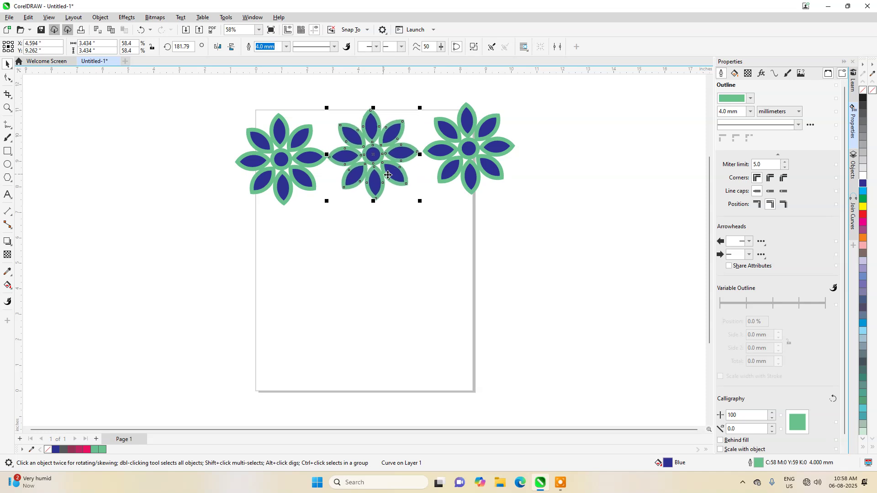
click(300, 181)
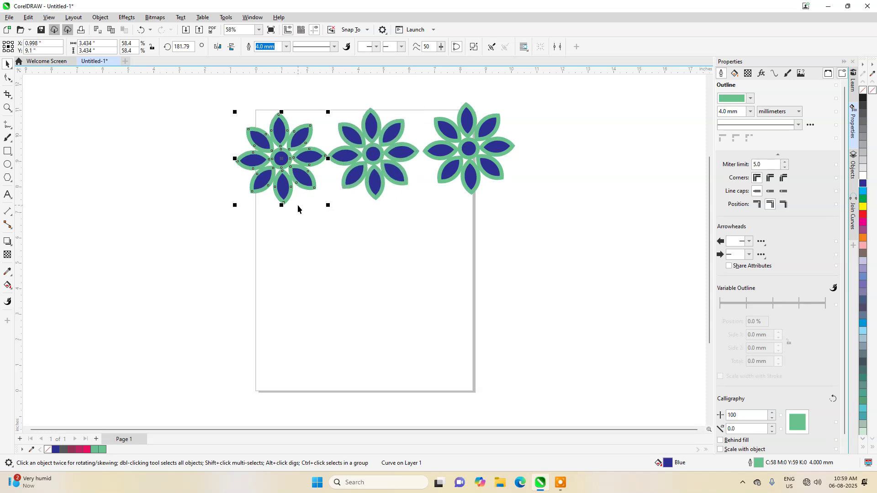
click(443, 166)
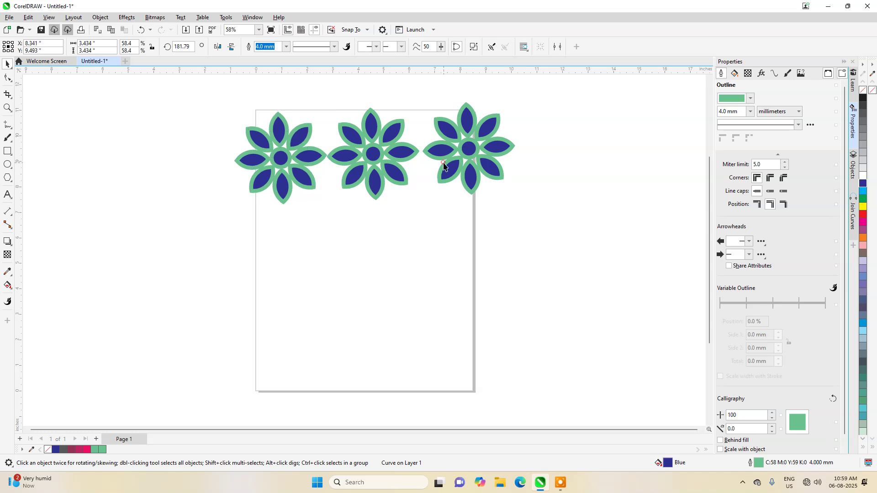
click(521, 219)
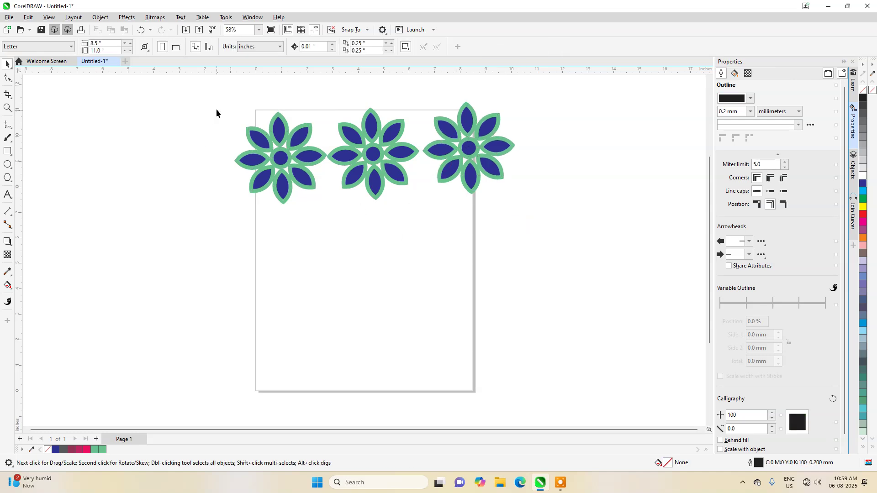
- Select the row of three flowers and drag a copy directly below it as a second row
drag(211, 90, 534, 227)
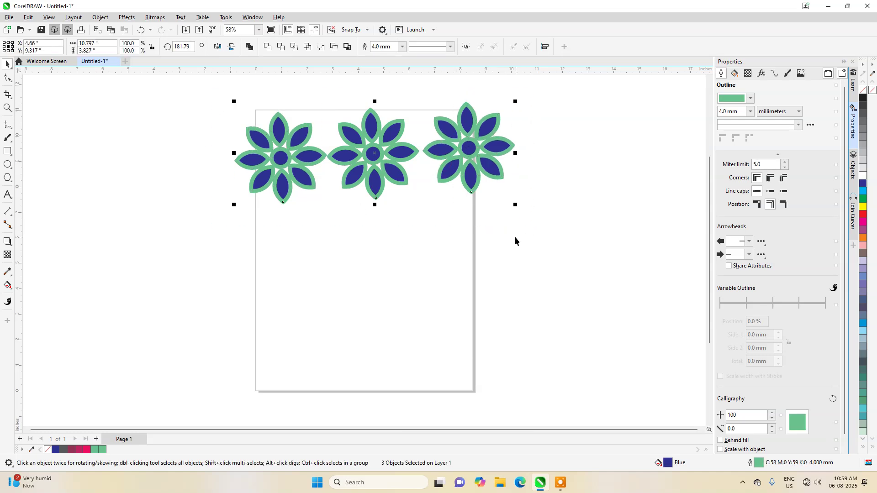
click(176, 143)
drag(180, 102, 570, 247)
drag(370, 186, 367, 273)
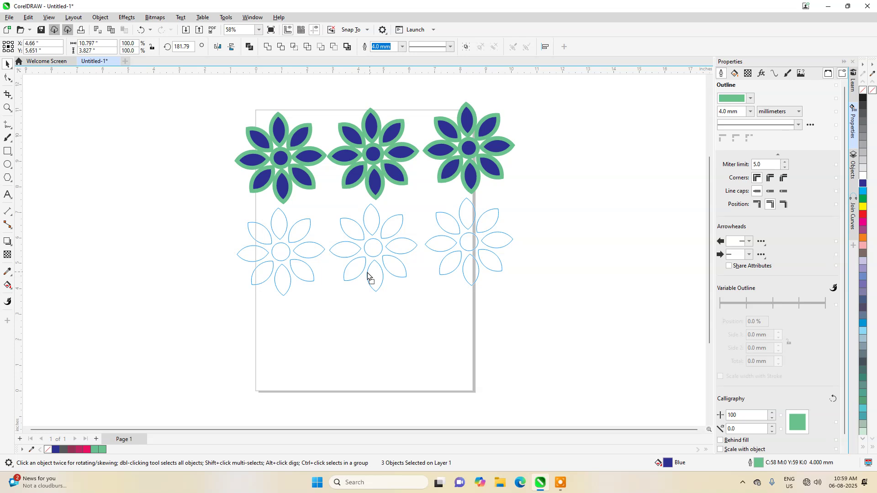
drag(368, 274, 368, 272)
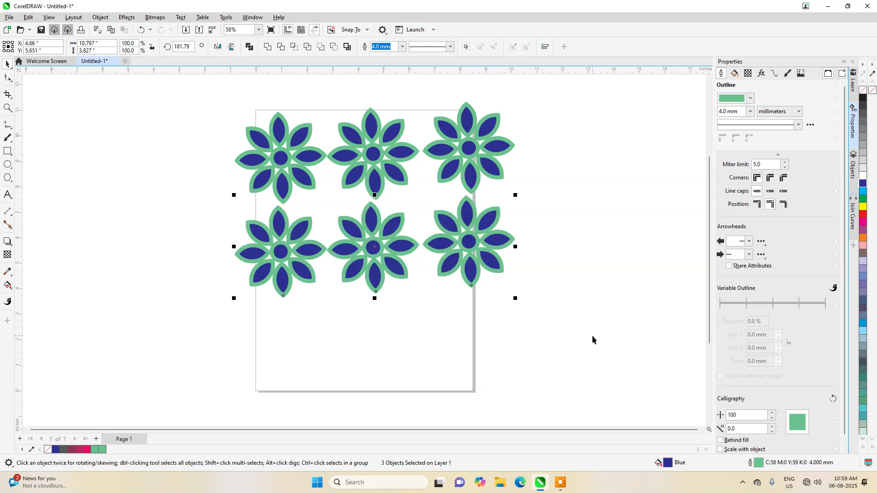
- Repeat the copy with Ctrl+R for a third row, undoing the extra fourth row
key(ctrl+r)
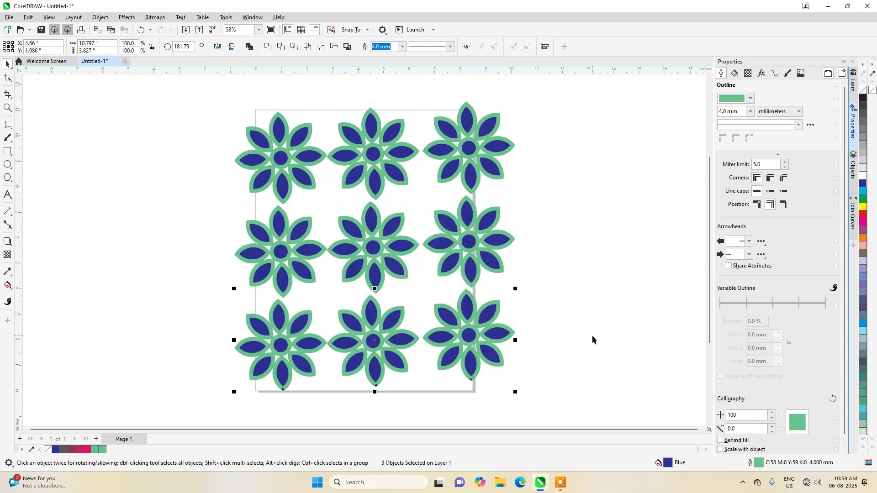
key(ctrl+r)
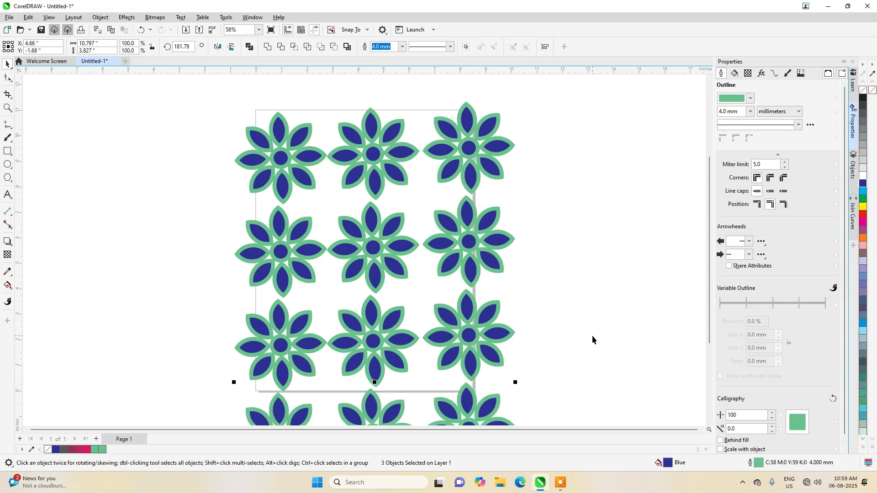
key(ctrl+z)
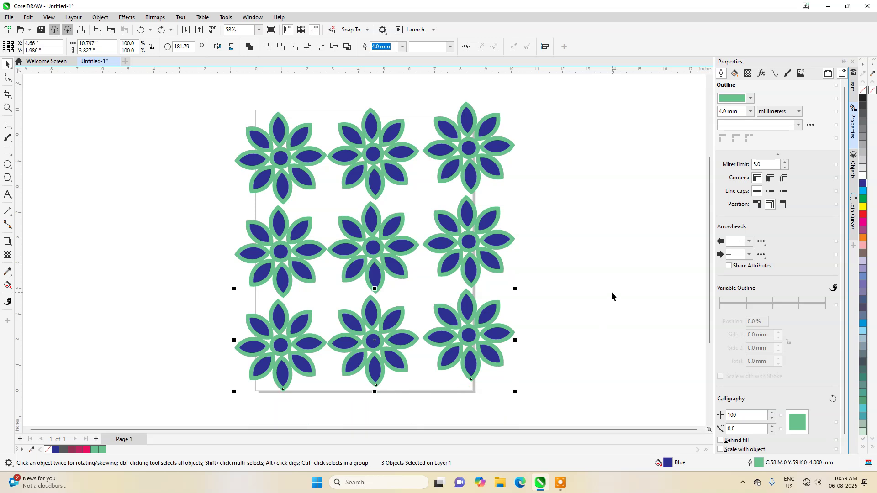
click(612, 292)
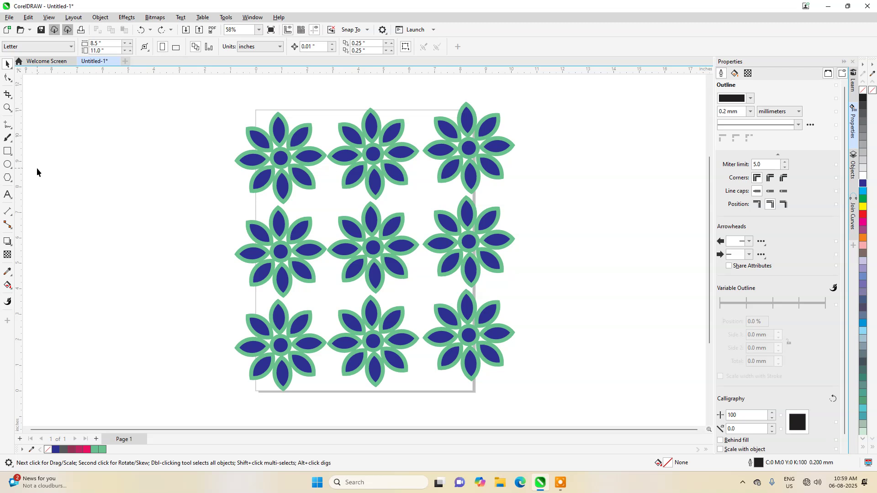
- Crop the flower grid to a rectangle matching the page, trimming the overhanging petals
click(10, 98)
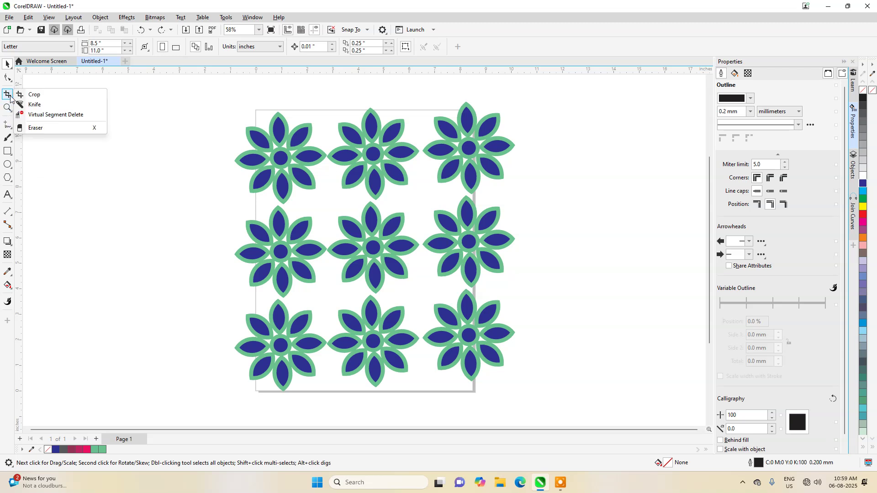
click(32, 92)
drag(256, 111, 474, 393)
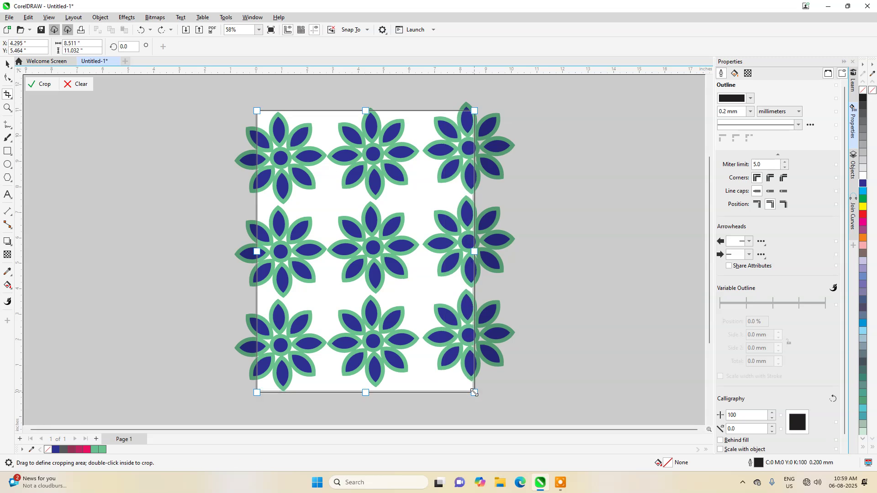
click(42, 84)
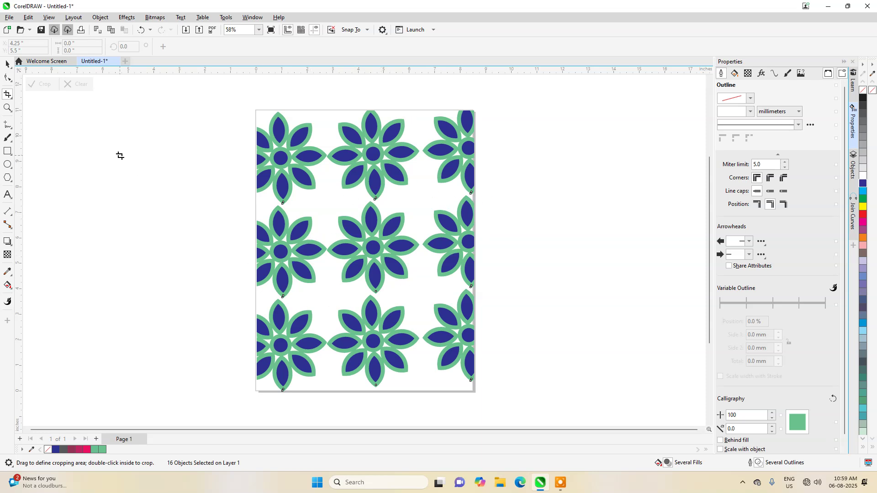
click(7, 64)
click(576, 251)
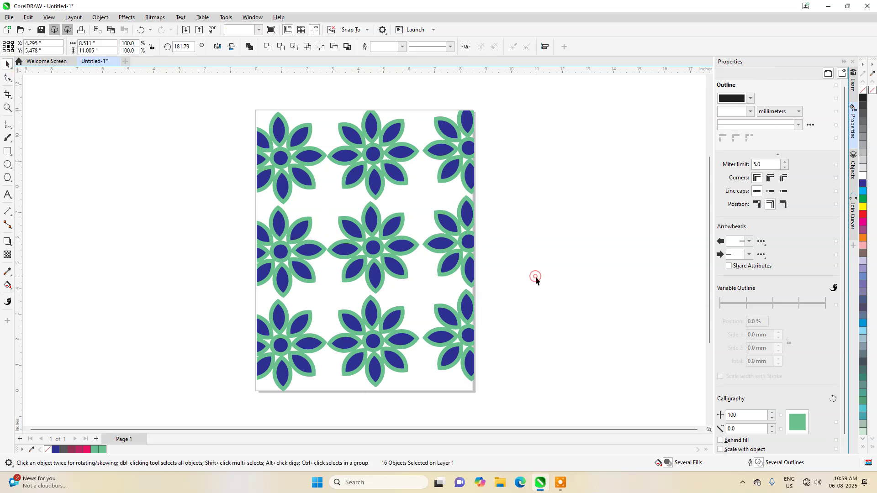